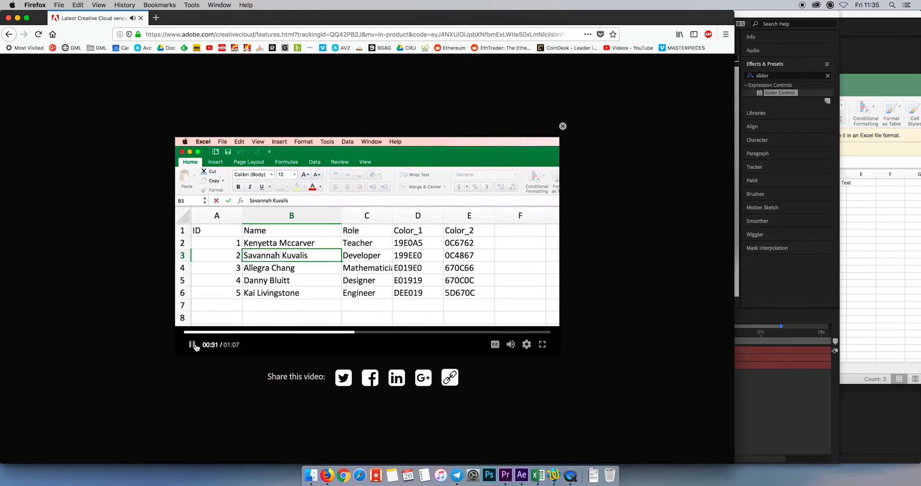
Step: Watch the spreadsheet-driven lower-third part of the Adobe features video, skip ahead, and pause playback
click(336, 331)
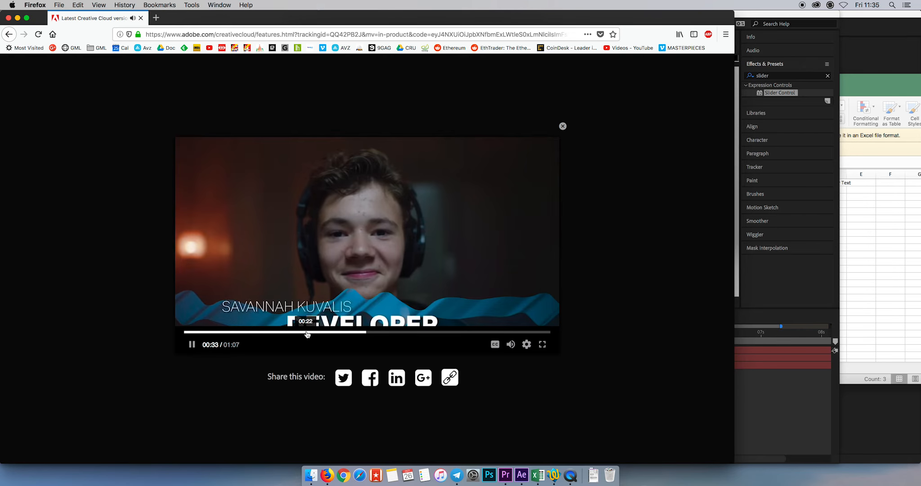
click(310, 332)
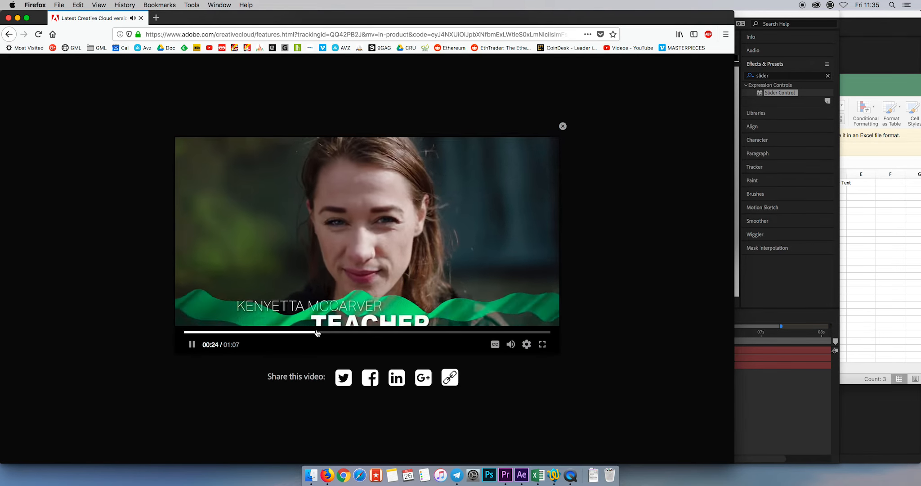
click(192, 345)
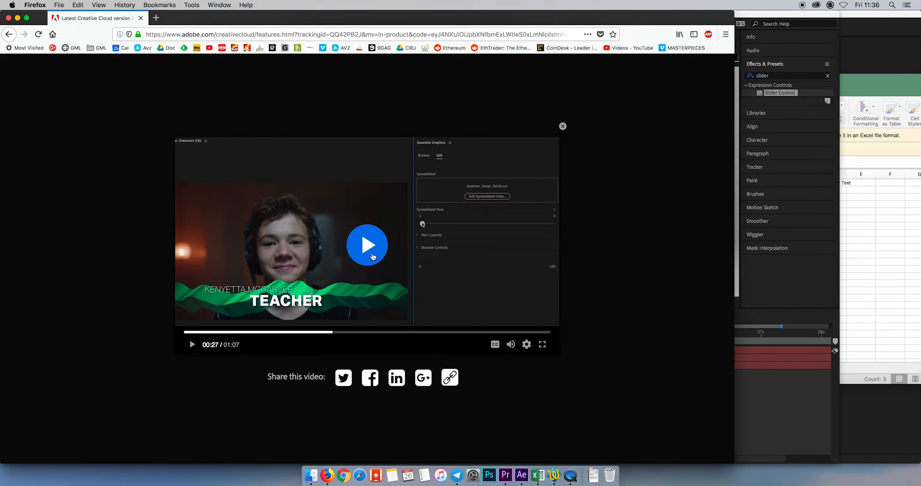
key(space)
click(374, 334)
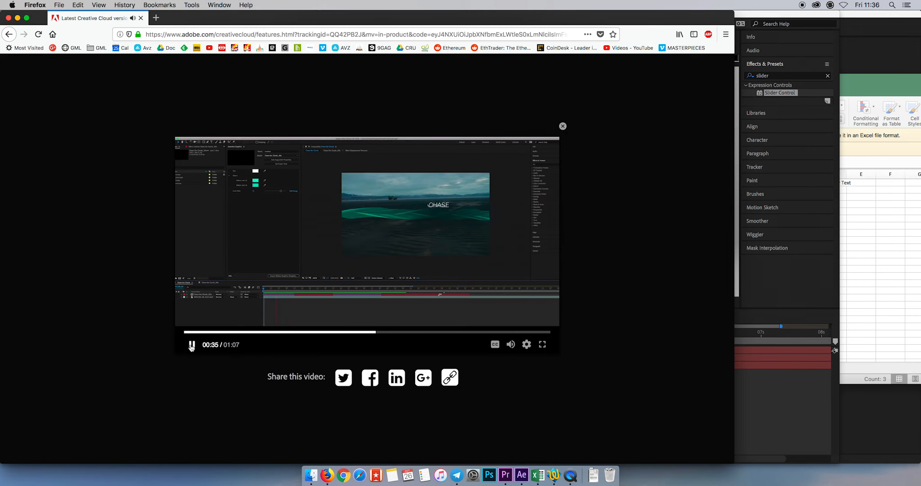
click(191, 344)
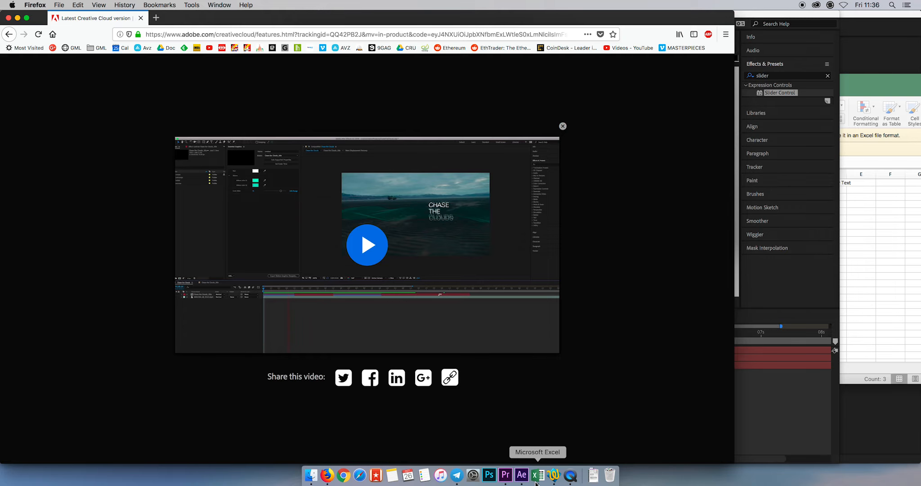
Step: Switch to Premiere Pro and try removing IntroText.csv and reducing the rows to 6 in the graphic's spreadsheet data
click(506, 475)
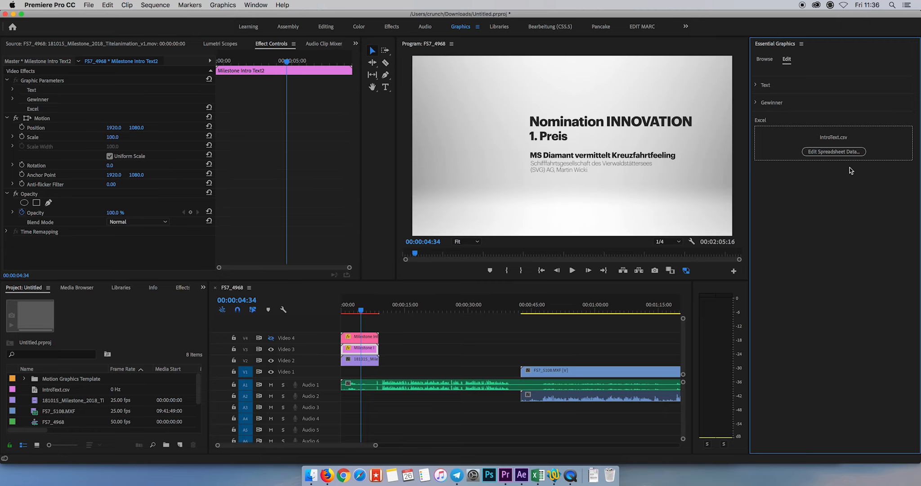
click(834, 152)
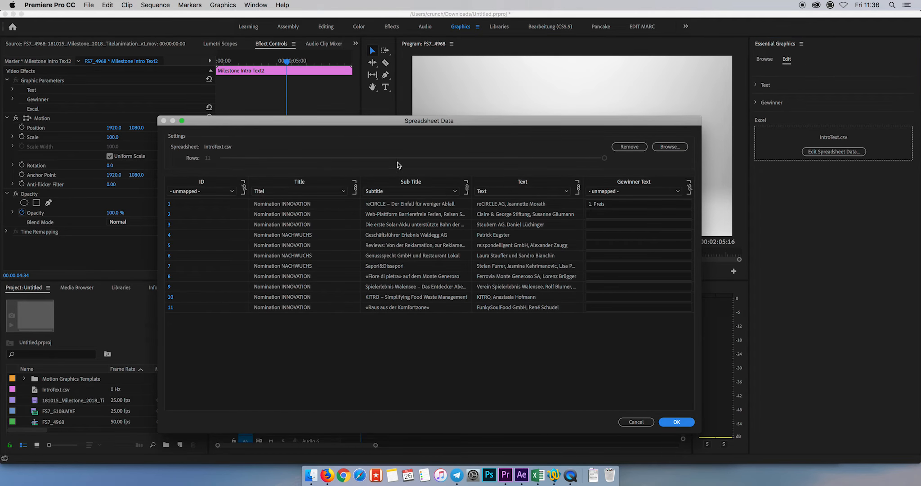
click(630, 147)
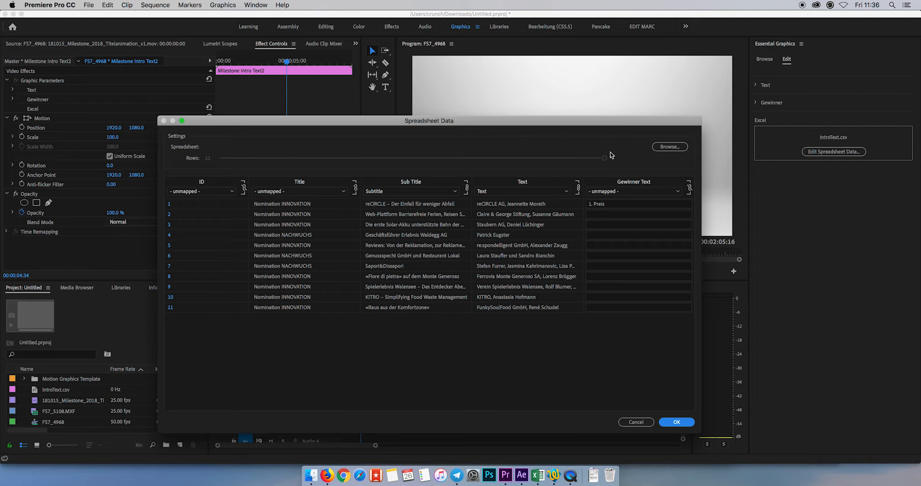
drag(604, 160, 423, 162)
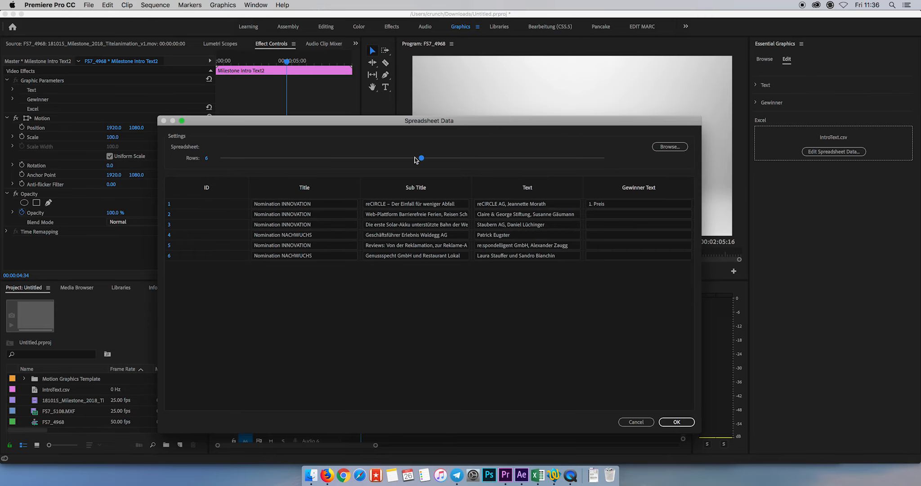
click(637, 421)
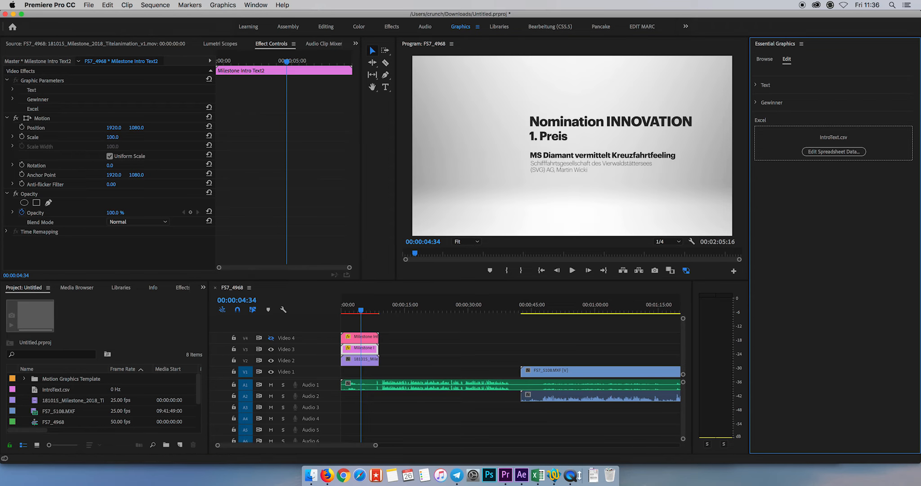
Step: Switch to Excel and save the IntroText workbook in the 06_CSV folder in CSV UTF-8 (Comma delimited) format
click(521, 475)
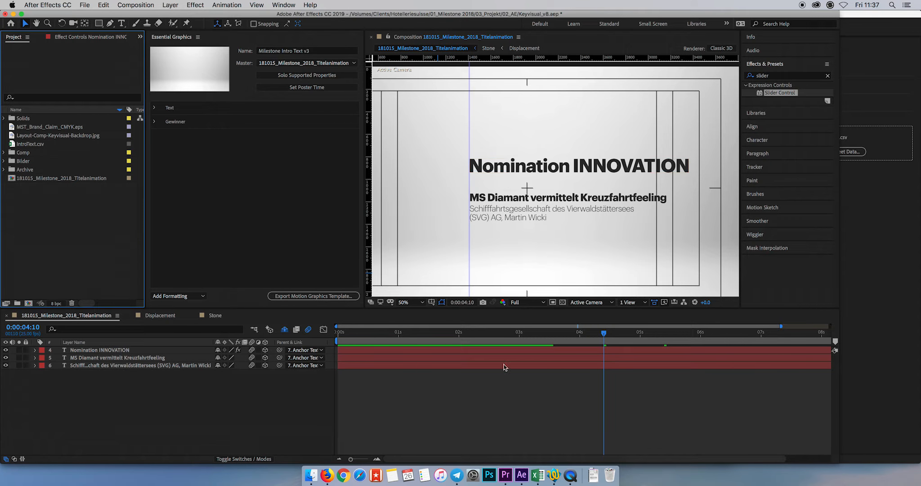
click(537, 474)
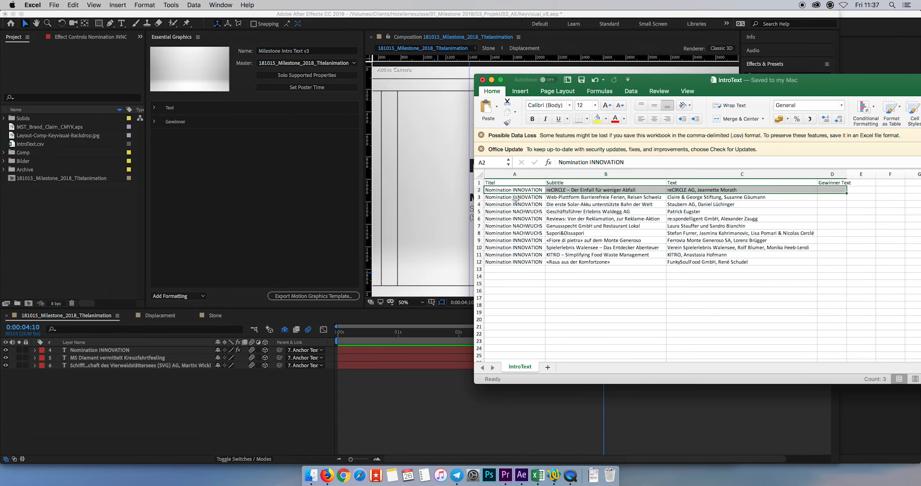
drag(688, 77, 658, 75)
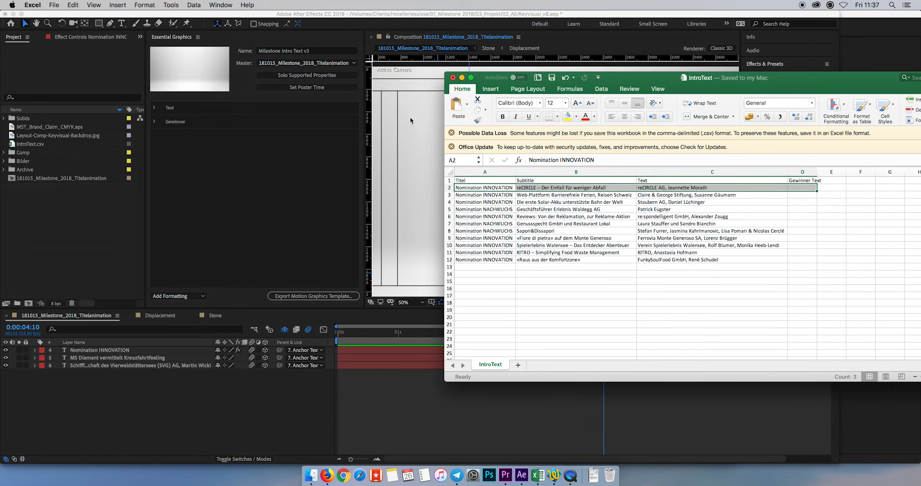
click(54, 5)
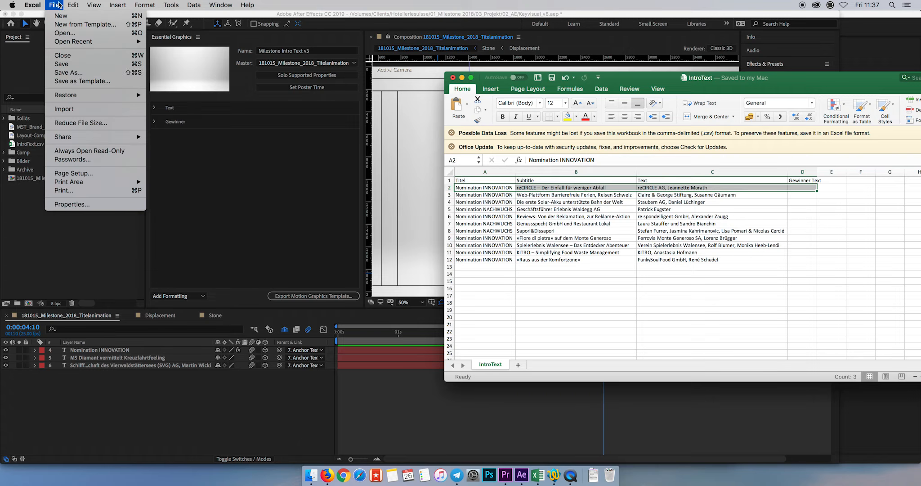
click(77, 74)
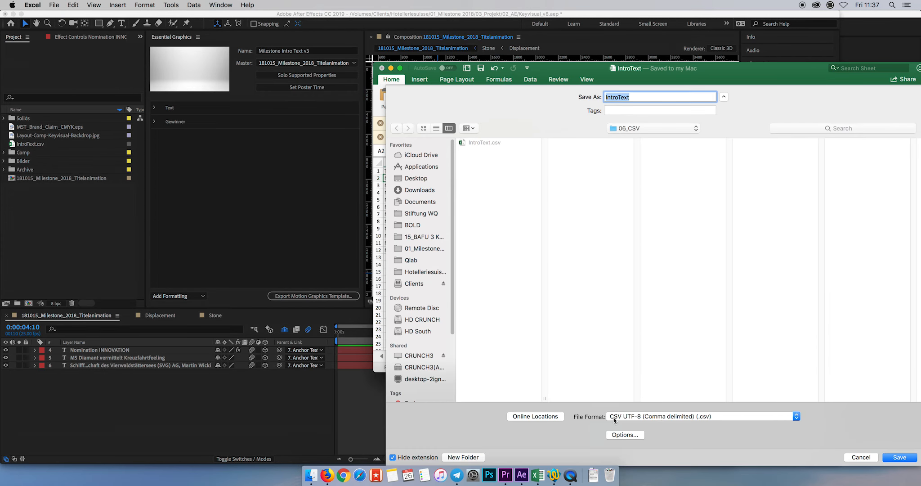
click(614, 420)
click(630, 417)
click(900, 457)
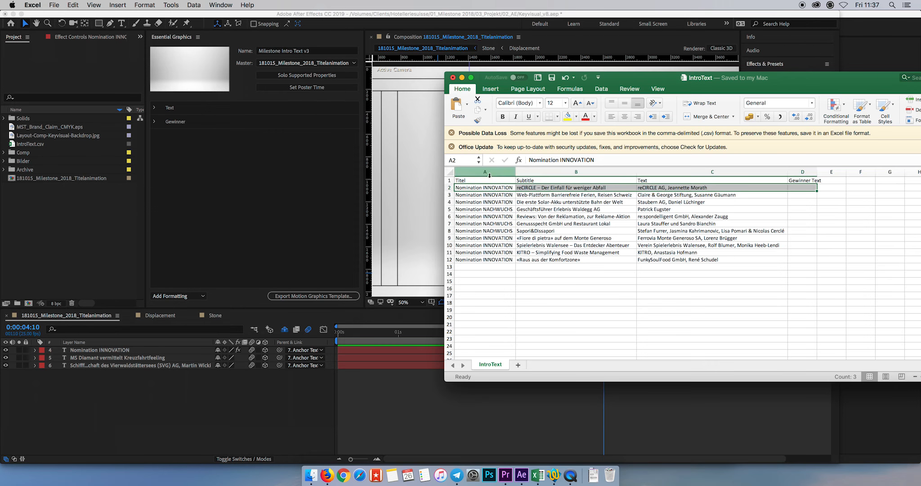
Step: Examine the header row, the Titel column entries and individual data rows in the IntroText sheet
drag(462, 181, 802, 181)
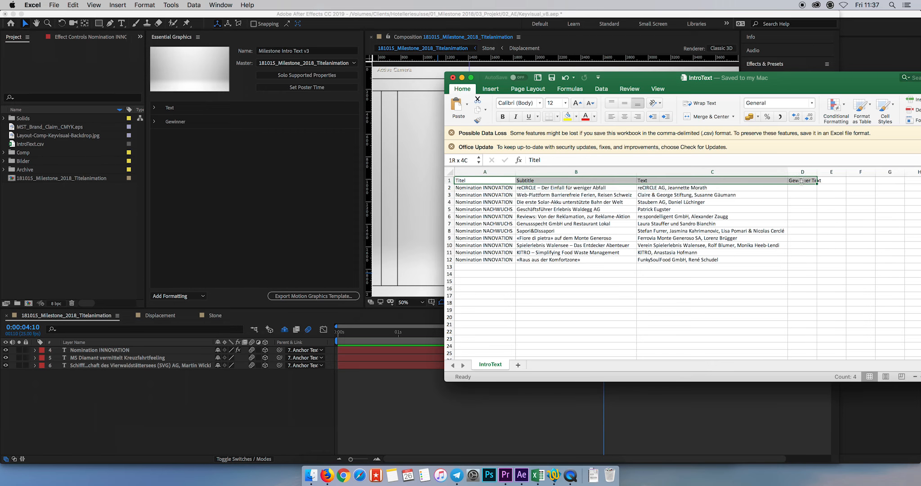
drag(483, 259, 475, 189)
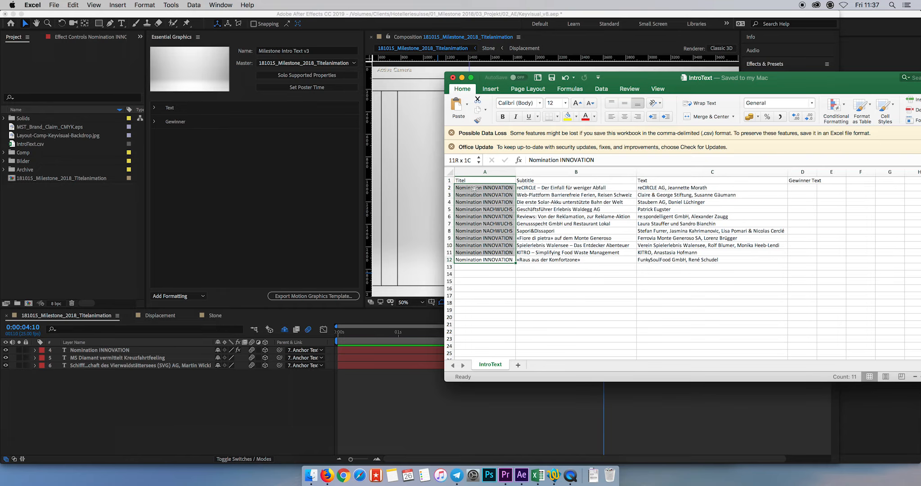
click(549, 180)
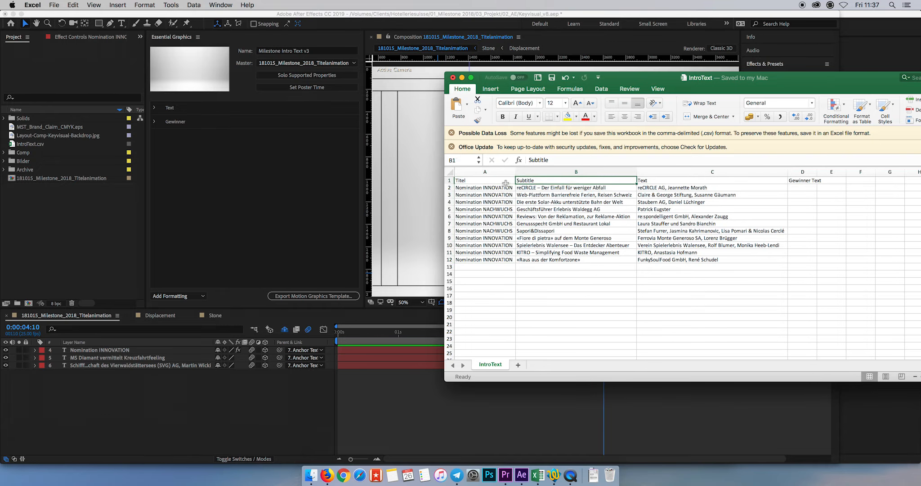
drag(470, 188, 747, 196)
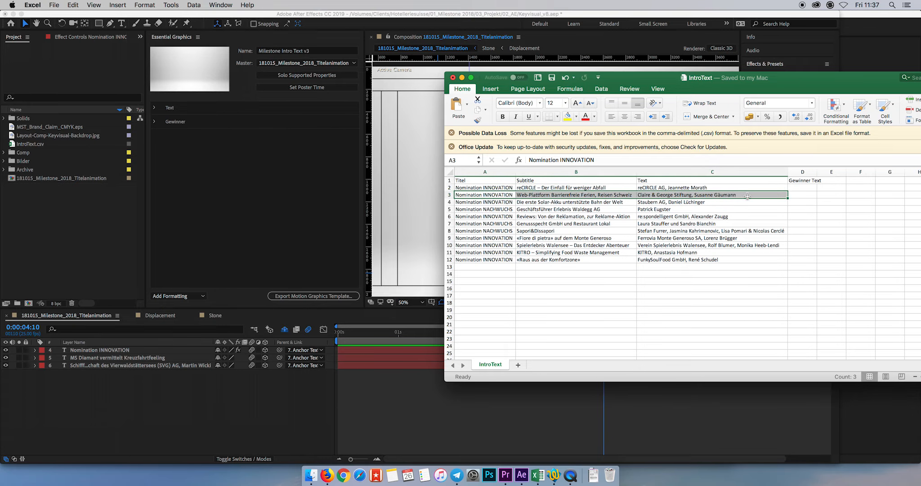
drag(477, 202, 728, 202)
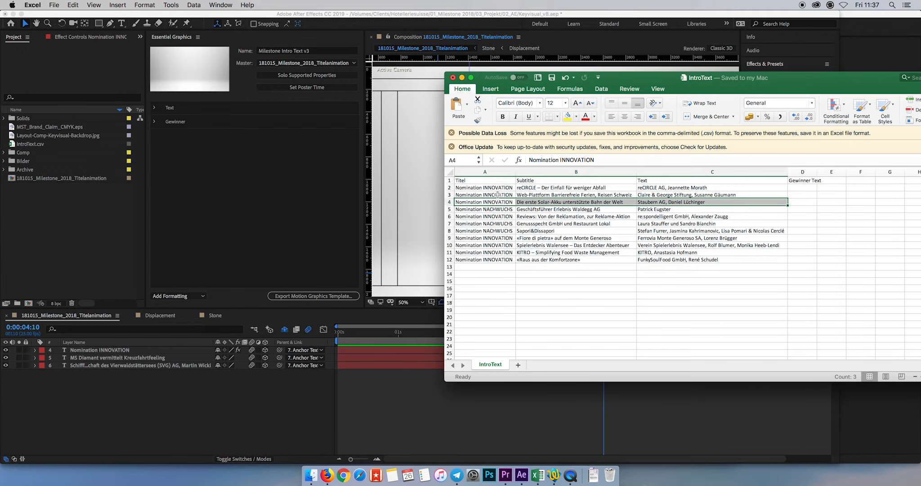
click(565, 288)
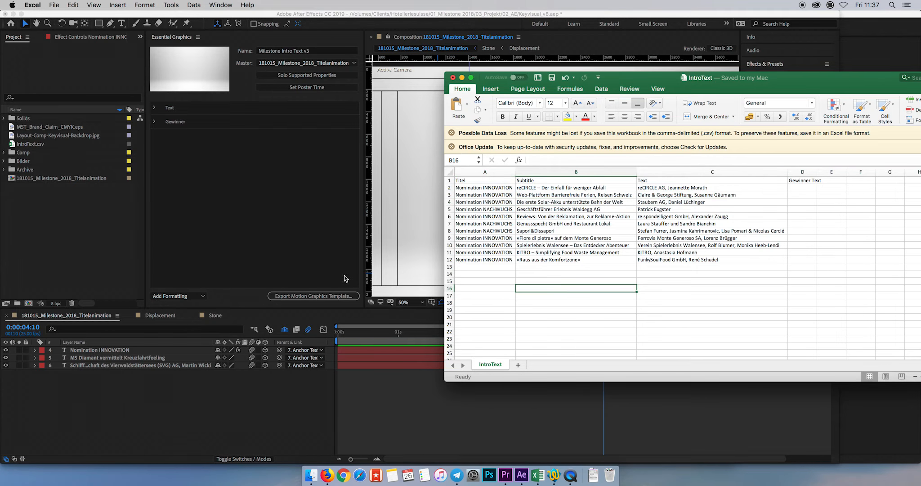
Step: Switch to After Effects and add IntroText.csv to the 181015_Milestone_2018_Titelanimation composition above the Nomination INNOVATION layer
click(84, 244)
click(39, 148)
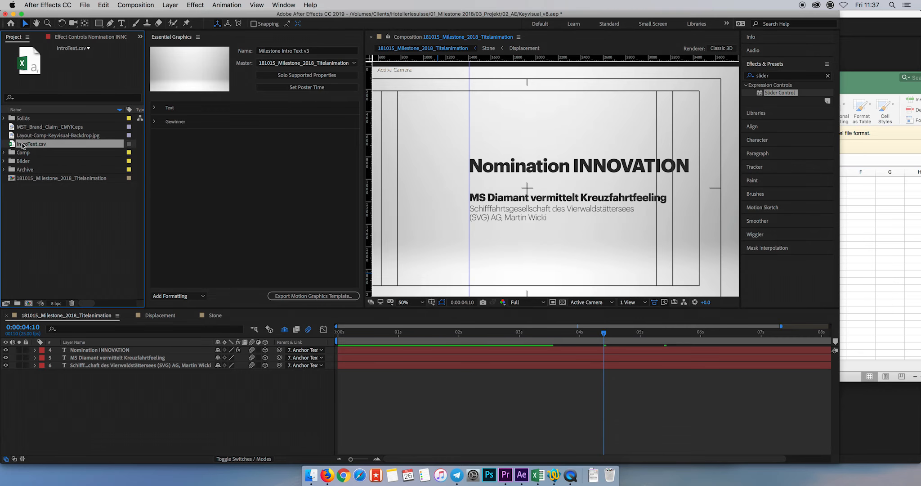
drag(22, 146, 93, 352)
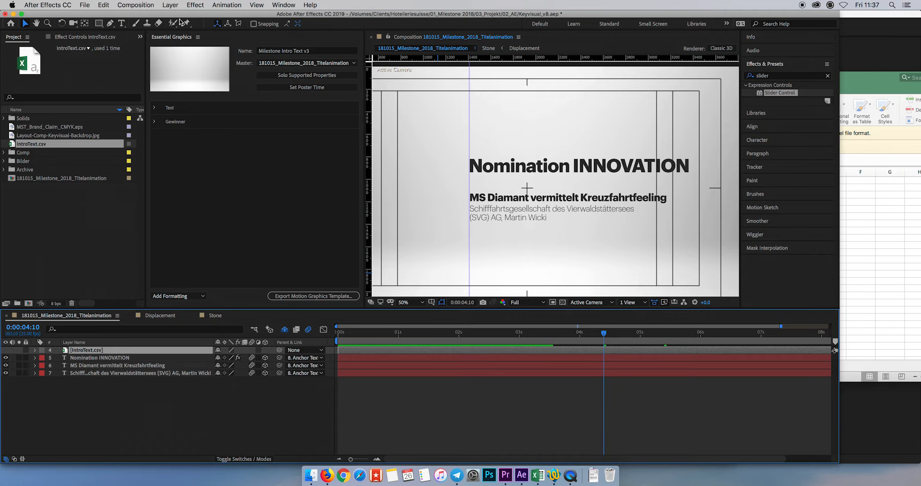
Step: Expand the IntroText.csv layer and add its Data group to Essential Graphics
click(229, 205)
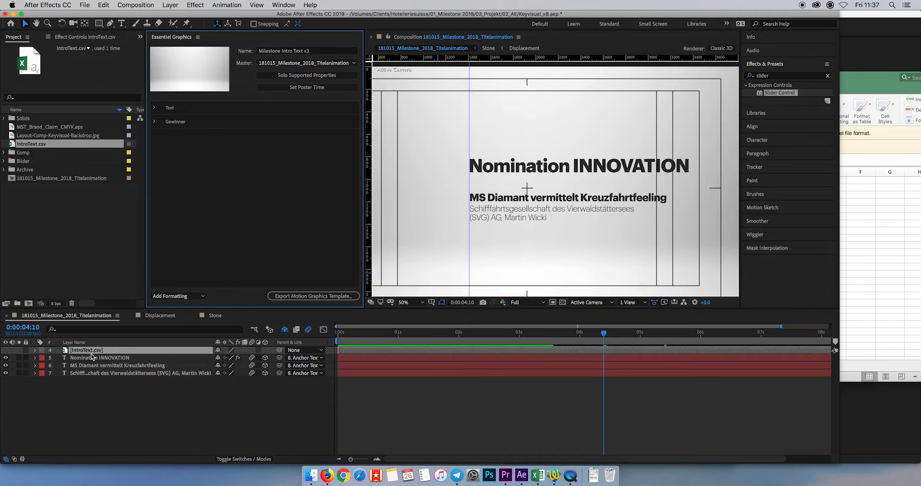
drag(81, 353, 203, 208)
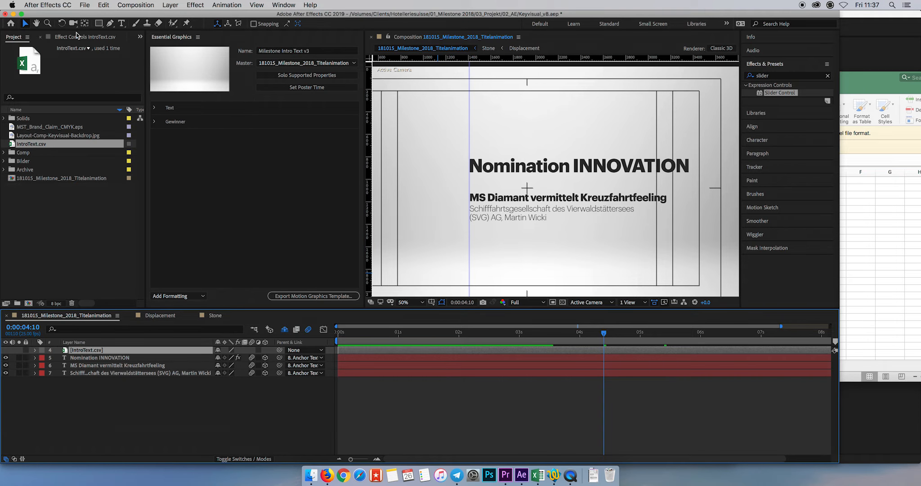
click(36, 350)
click(43, 358)
drag(106, 337, 182, 191)
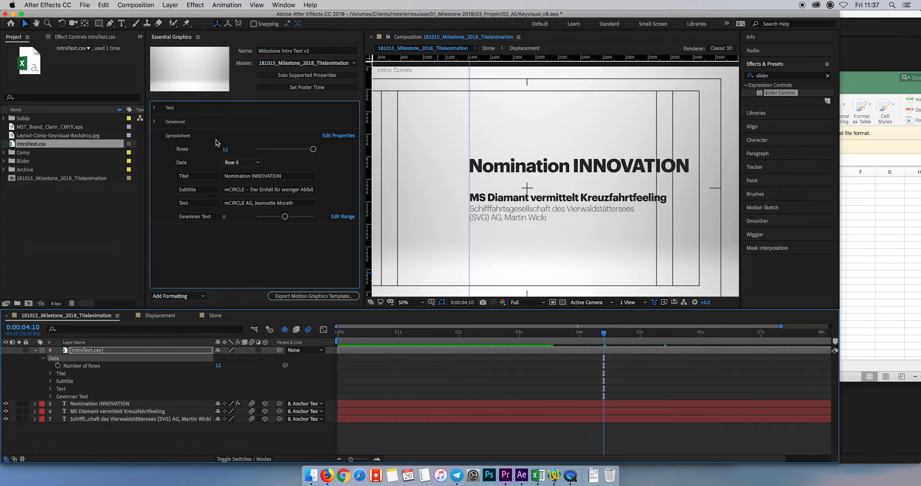
click(220, 145)
click(235, 241)
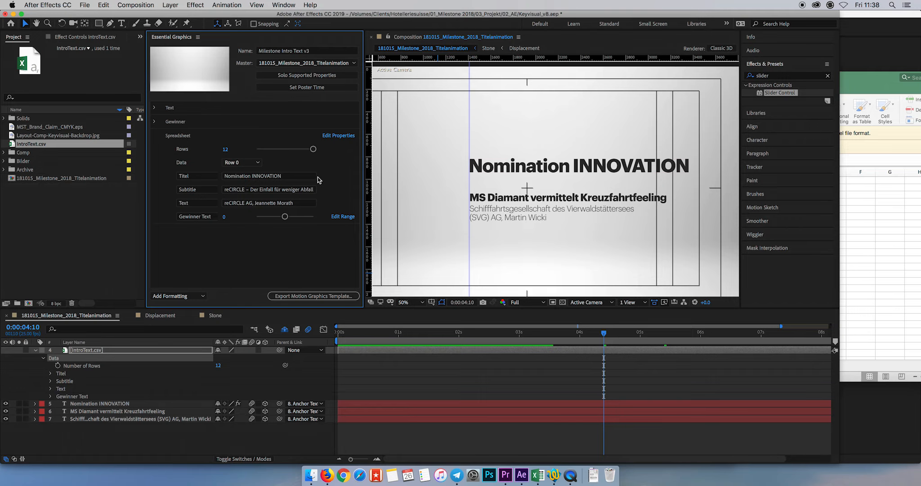
Step: Apply a Slider Control effect to the IntroText.csv layer and rename it Spreadsheet Row
click(93, 352)
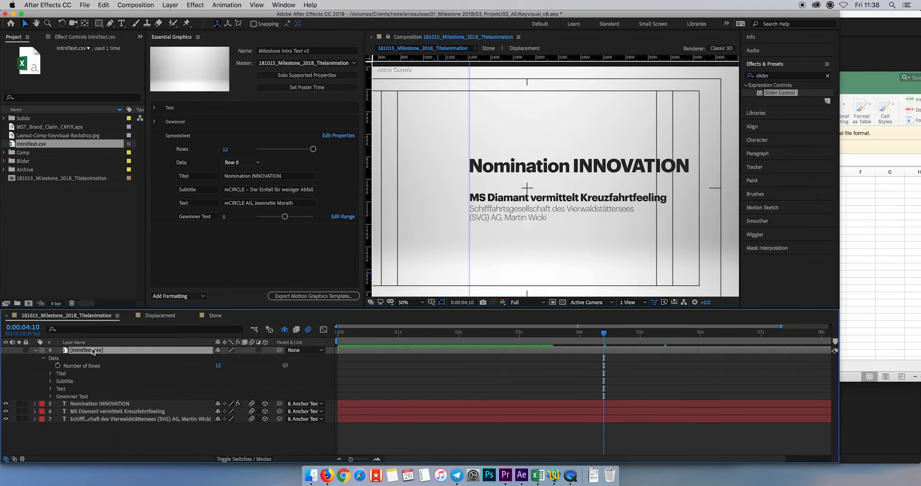
click(76, 36)
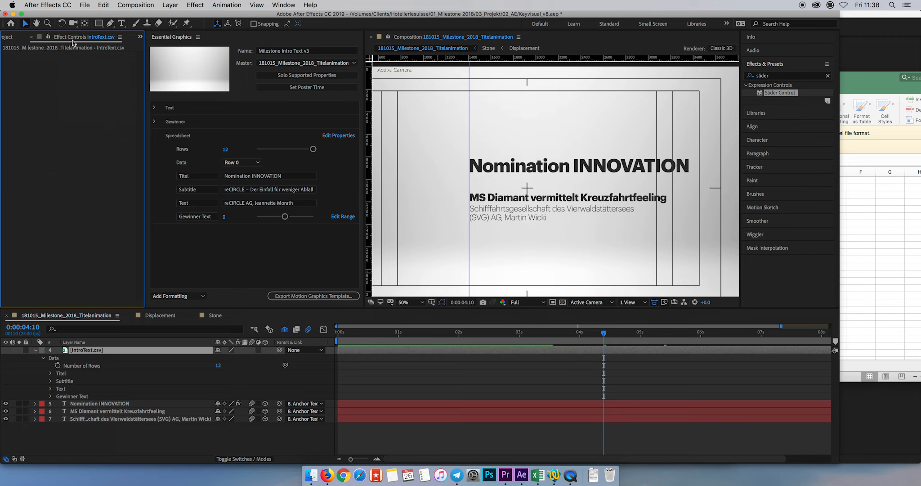
click(778, 76)
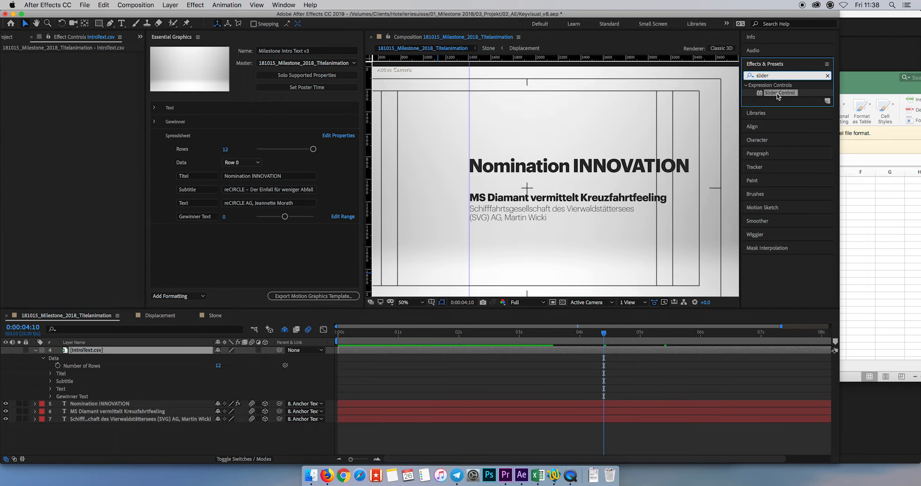
drag(788, 94, 83, 104)
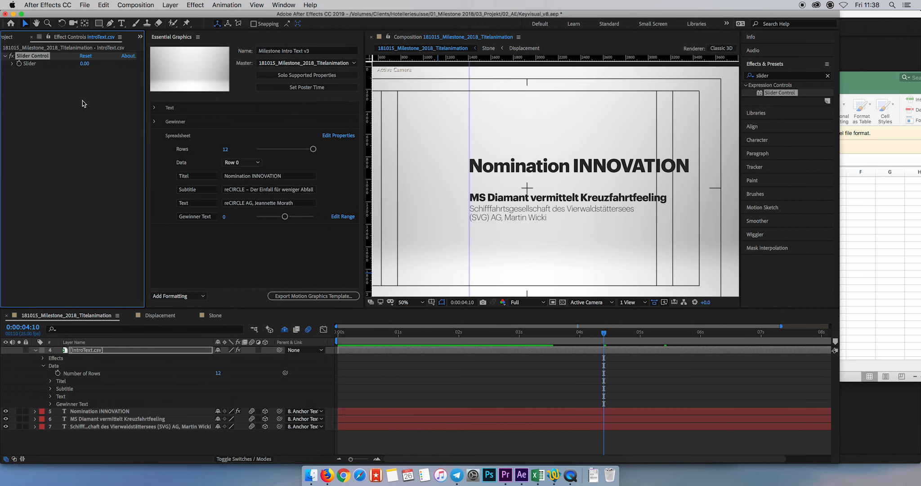
key(Return)
text(Spreadsheet Row)
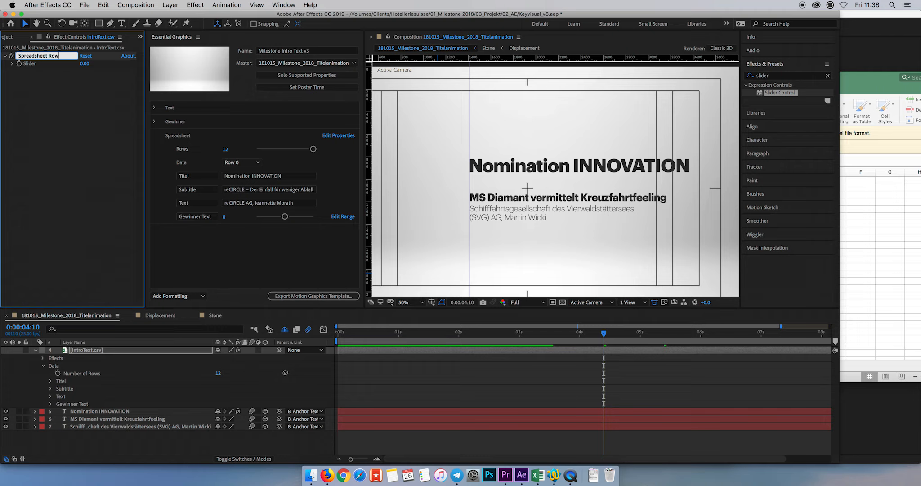
key(Return)
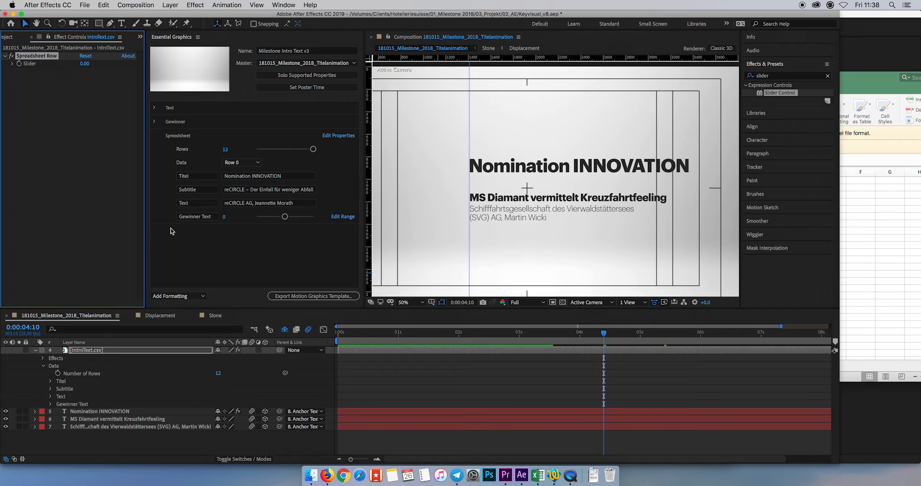
Step: Reveal the IntroText.csv layer's Slider property in the timeline and add it to Essential Graphics, named Spreadsheet Row
right_click(27, 64)
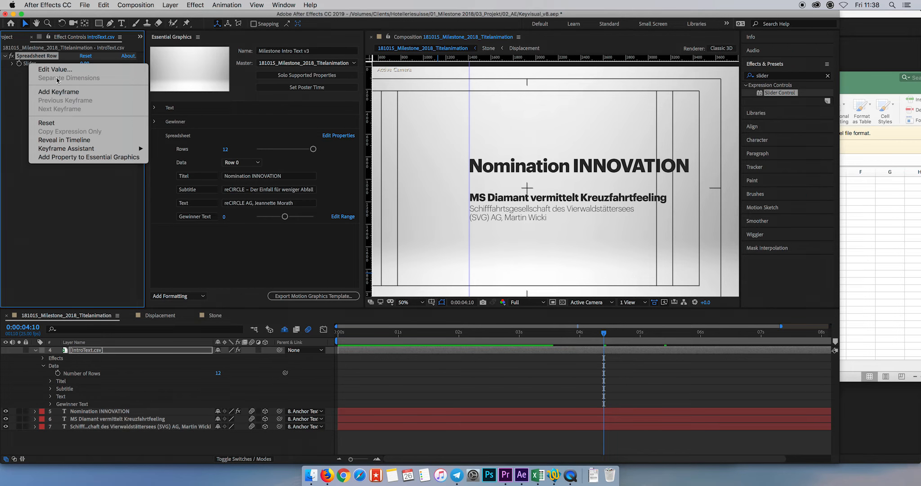
click(41, 140)
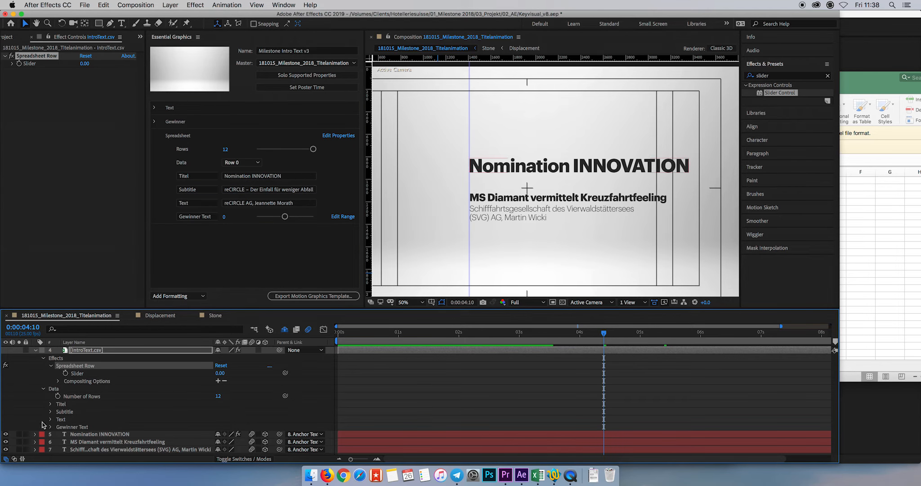
drag(76, 373, 215, 234)
click(75, 374)
drag(77, 377, 184, 237)
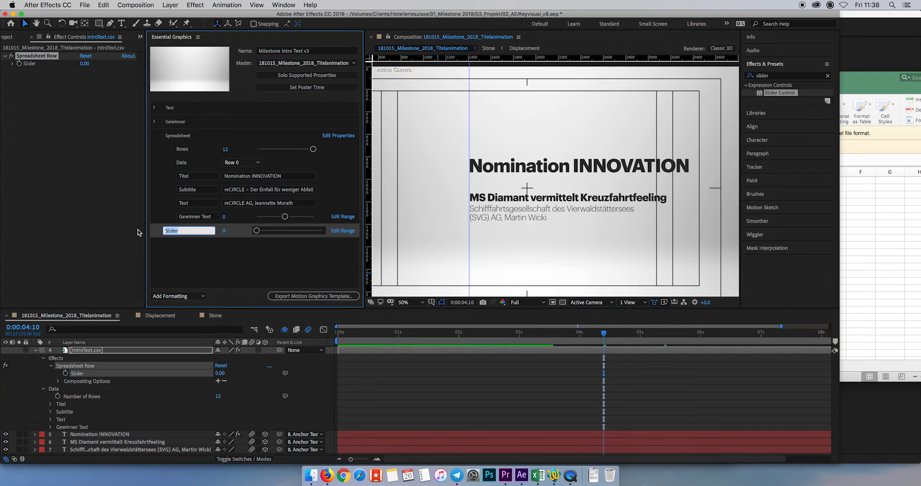
text(S)
key(Tab)
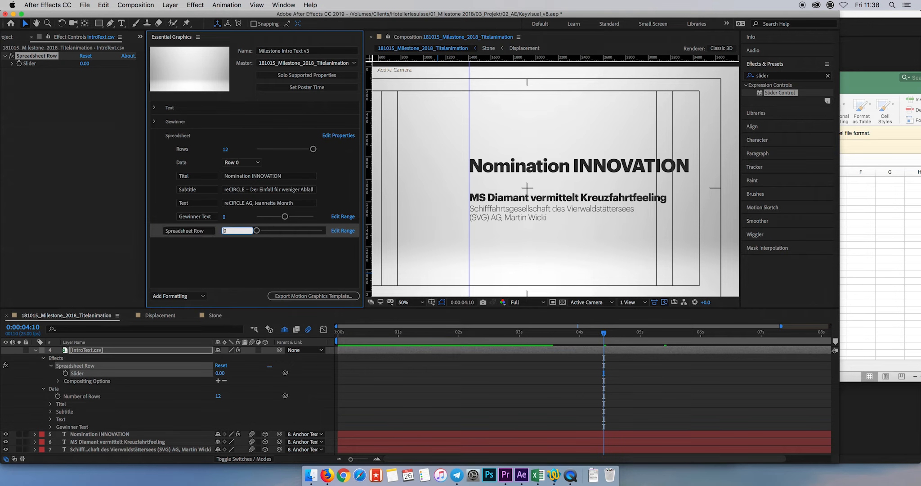
click(242, 272)
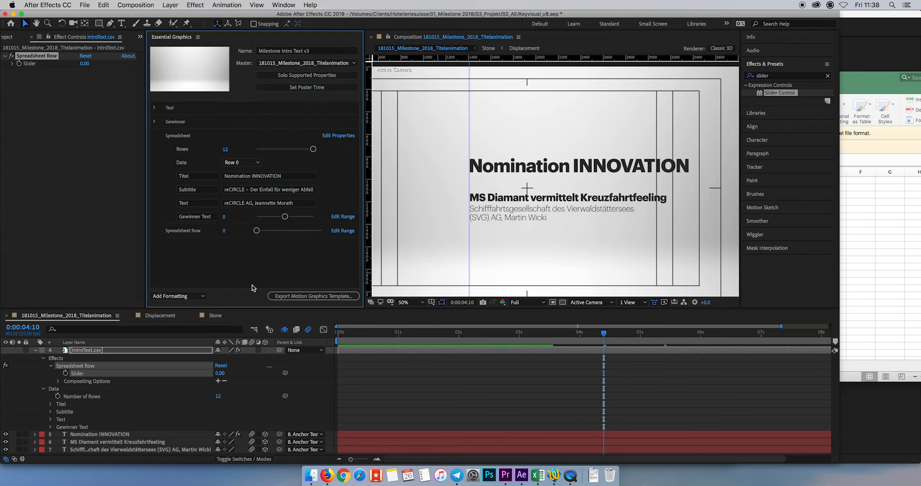
Step: Set the Spreadsheet Row control's slider range to 1 to 11 and its value to 1
click(338, 231)
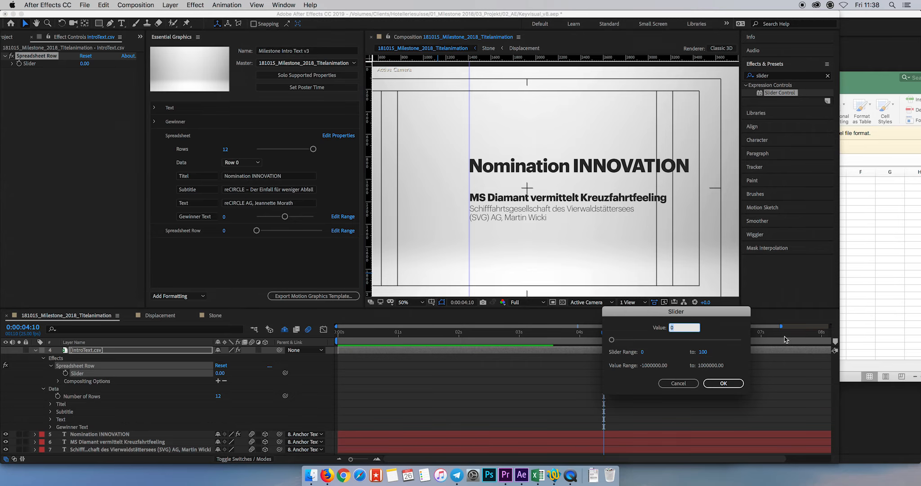
drag(687, 312, 394, 247)
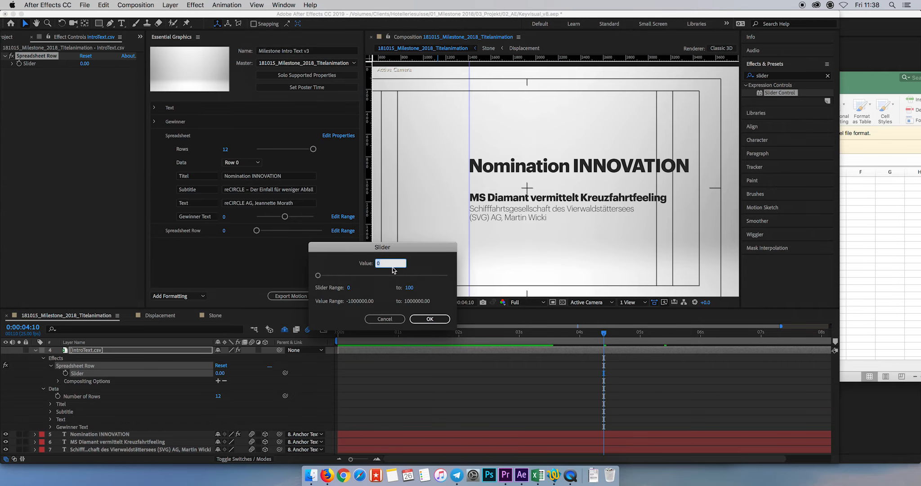
click(347, 291)
text(1)
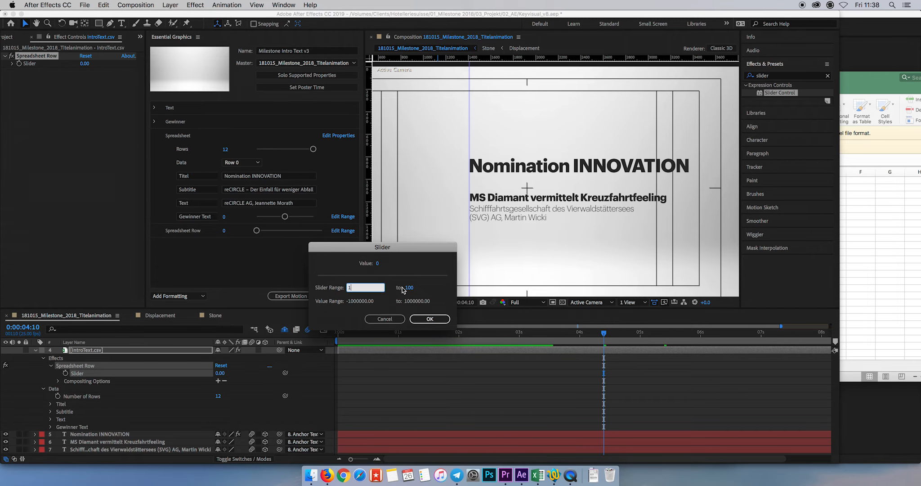
click(411, 289)
key(Tab)
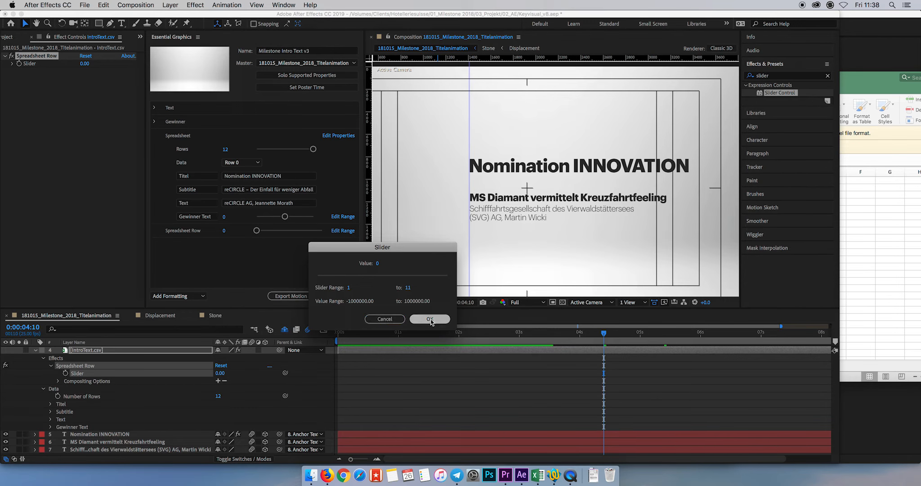
click(430, 319)
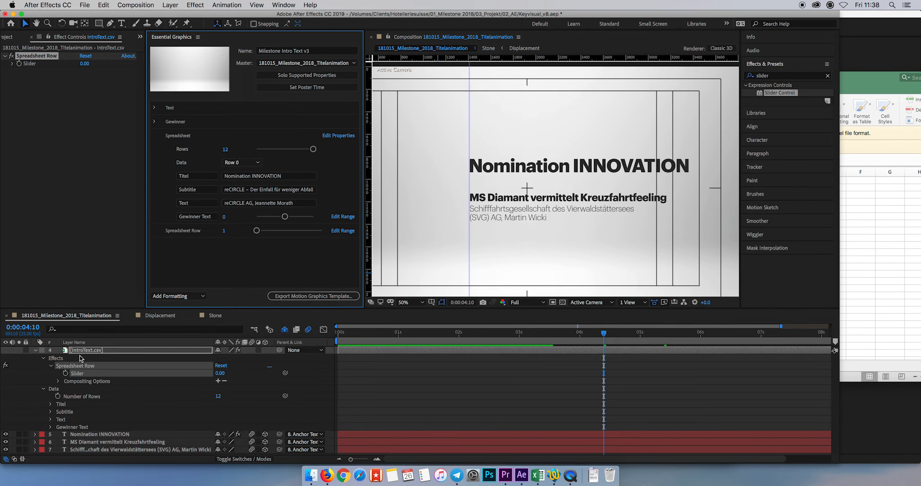
mouse_move(256, 230)
mouse_down()
mouse_move(297, 230)
mouse_move(249, 239)
mouse_up()
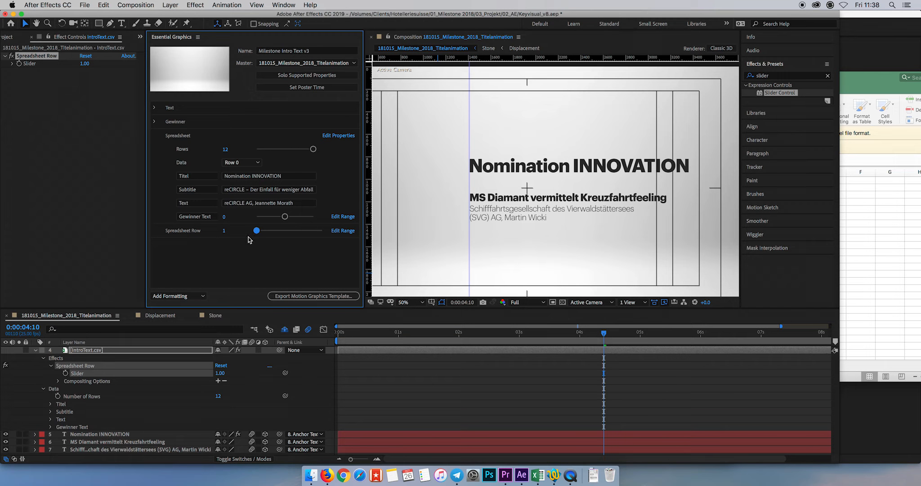
Step: Collapse the IntroText.csv layer and compare the Nomination INNOVATION and MS Diamant text layers with the spreadsheet columns
click(35, 350)
click(87, 358)
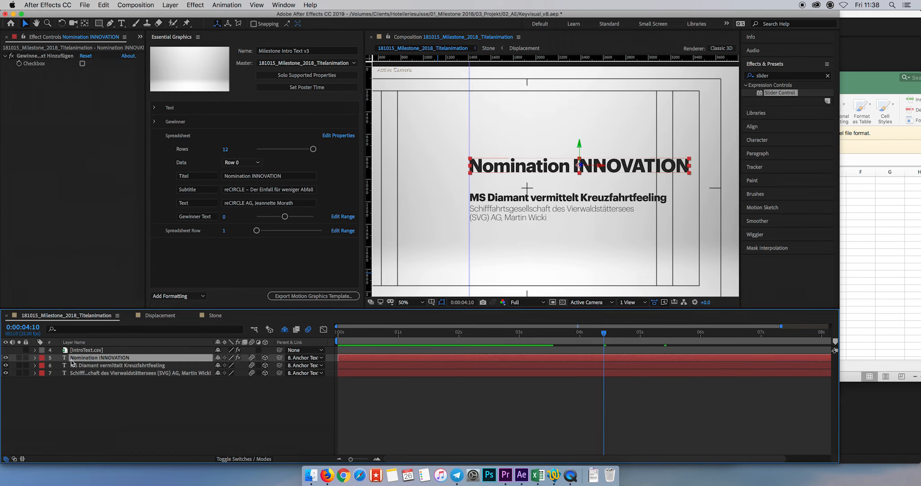
click(90, 366)
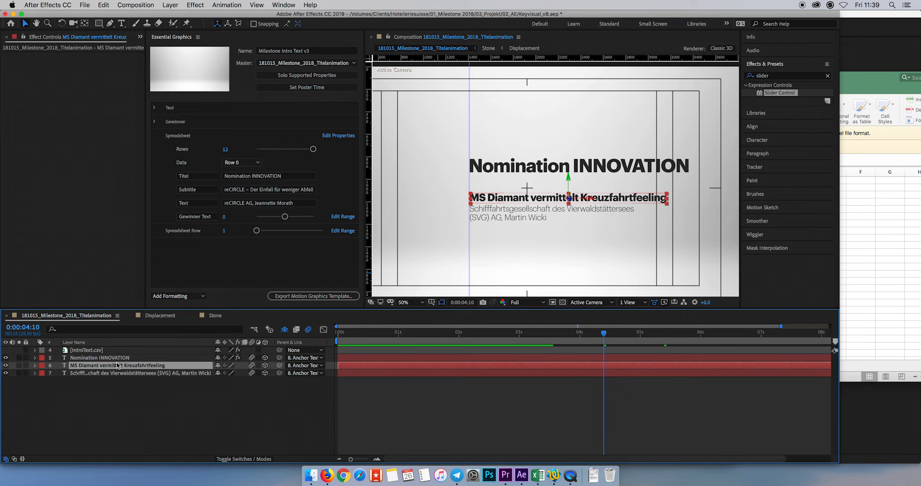
click(93, 359)
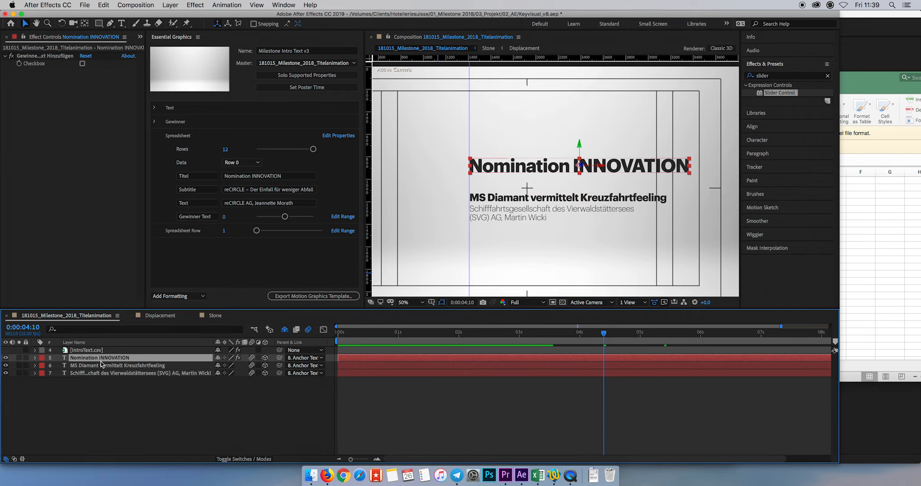
mouse_move(497, 190)
mouse_down()
mouse_move(483, 260)
mouse_move(484, 195)
mouse_up()
click(323, 228)
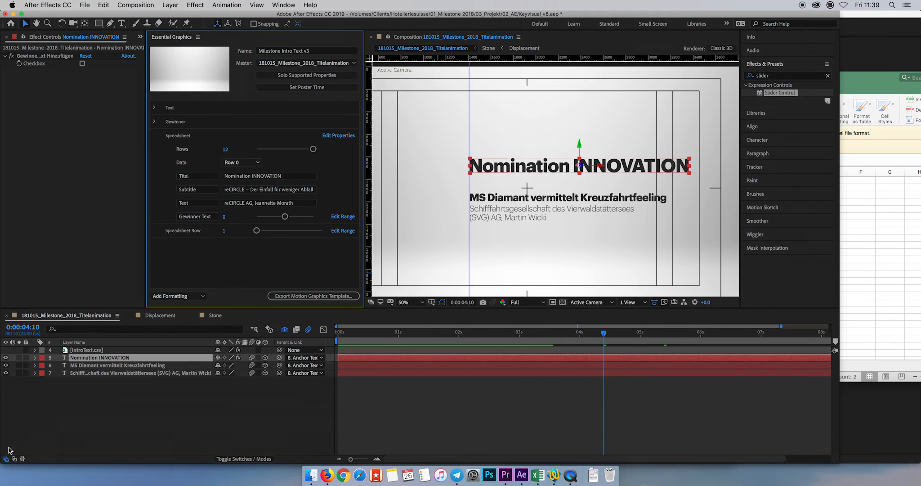
Step: Expand the MS Diamant vermittelt Kreuzfahrtfeeling layer, collapse its Transform group and enable an expression on its Source Text
click(132, 365)
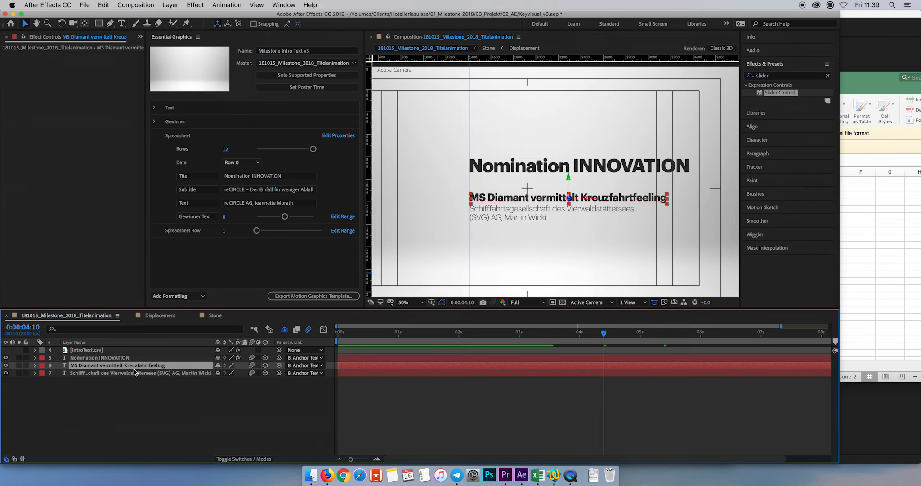
click(34, 366)
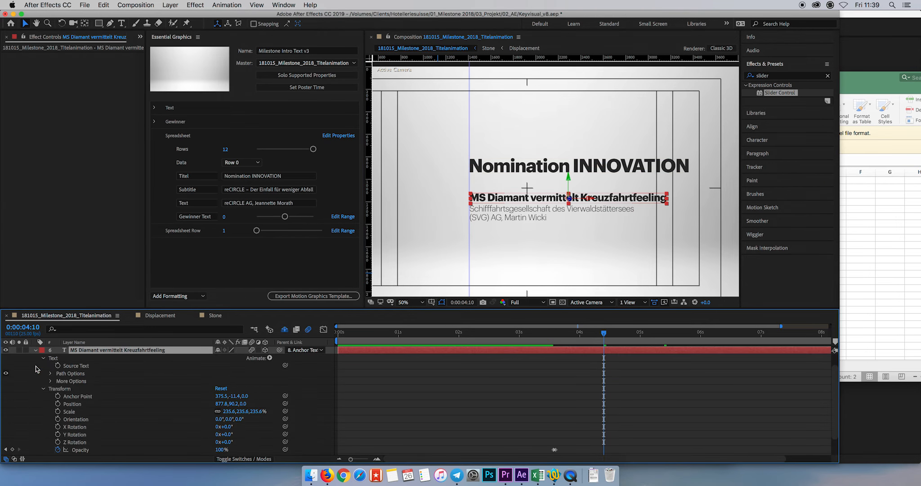
click(46, 388)
click(43, 388)
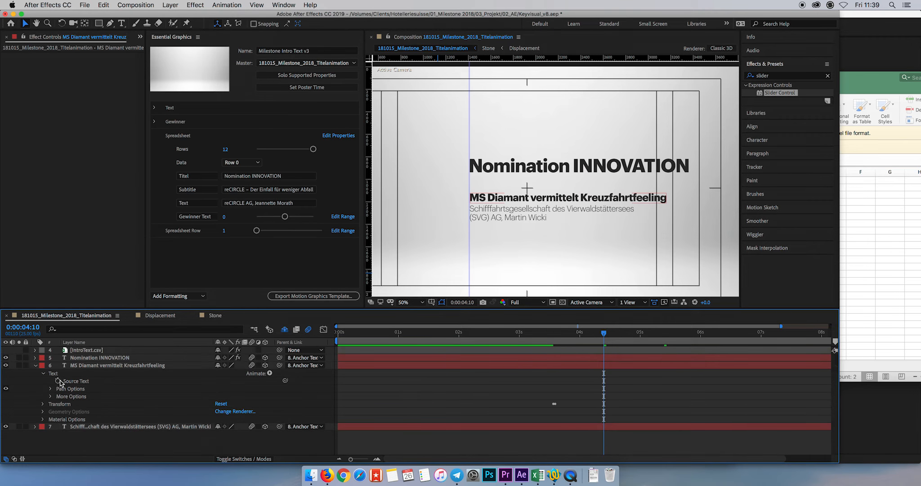
alt+click(58, 381)
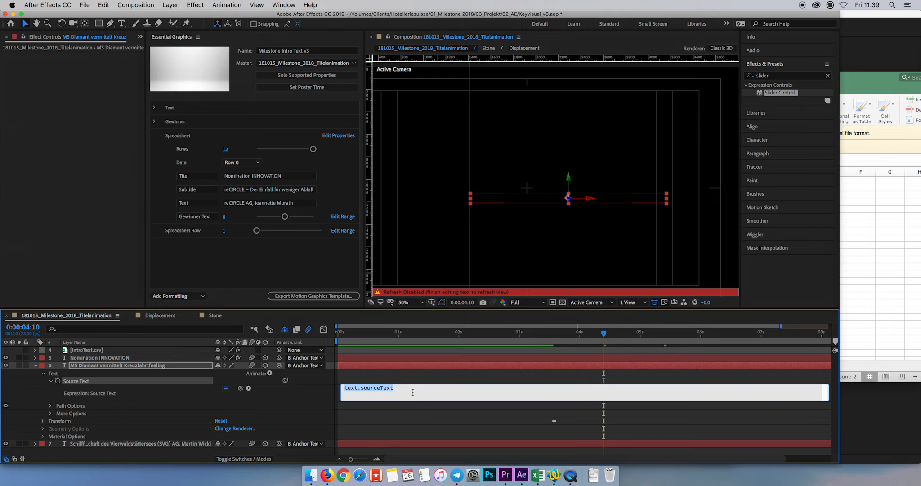
Step: Replace the Source Text expression with a link to the IntroText.csv project item, reading footage("IntroText.csv").dataValue([0,0])
click(141, 37)
click(150, 51)
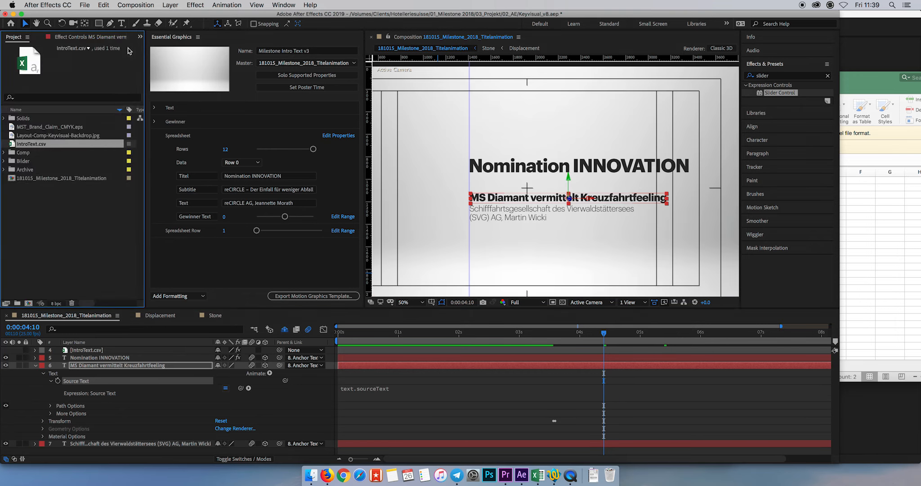
click(417, 390)
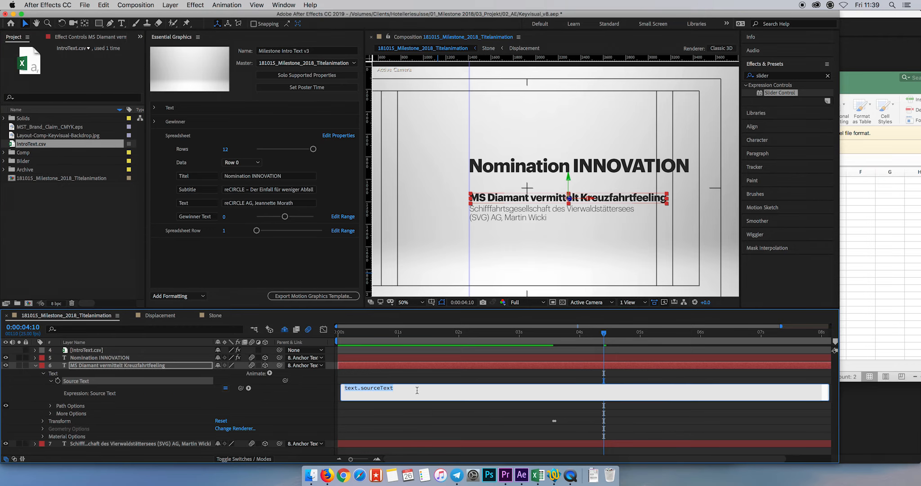
key(BackSpace)
drag(241, 388, 27, 144)
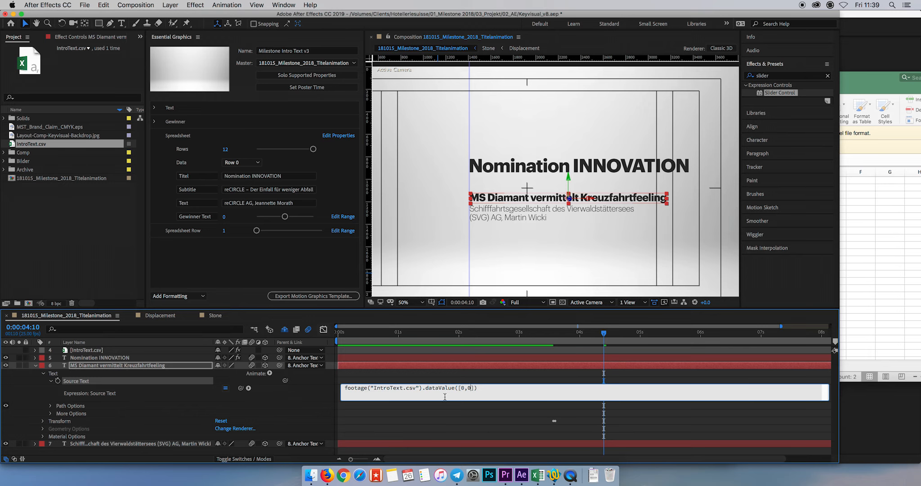
click(480, 426)
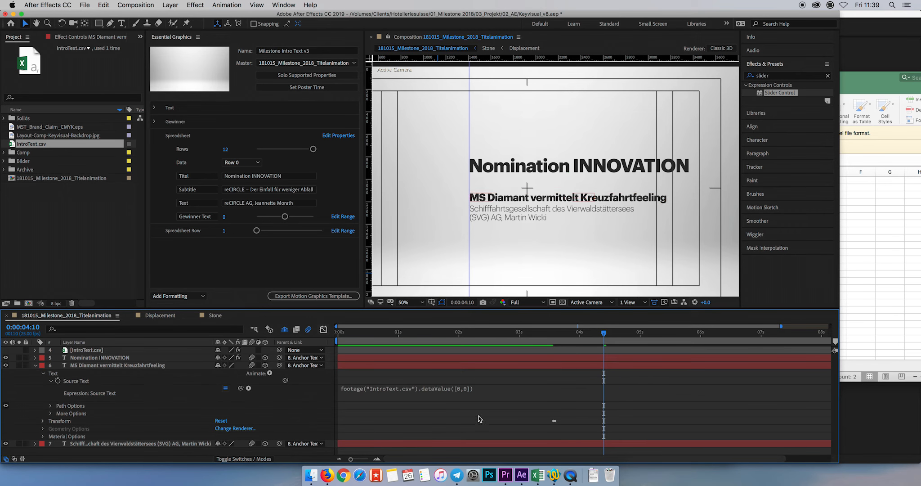
Step: Switch to Excel, check cell A2 in the Titel column of the IntroText sheet, and return to After Effects
click(851, 220)
click(504, 188)
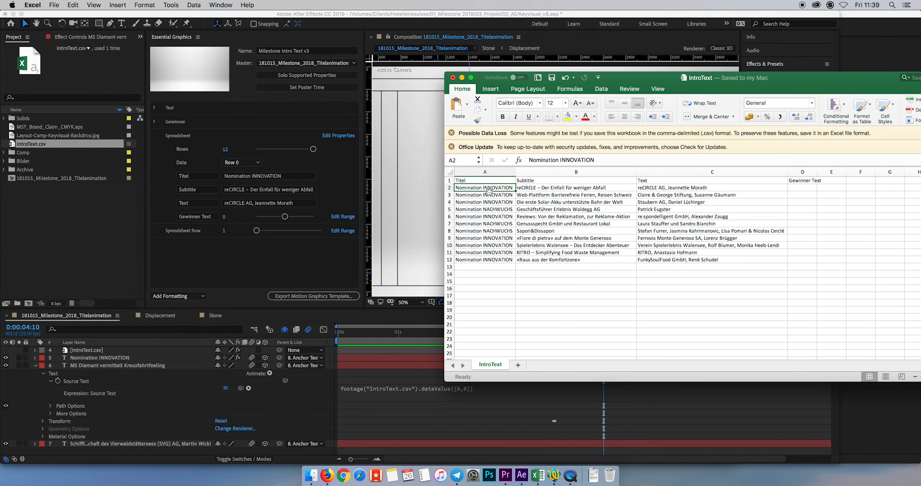
click(471, 397)
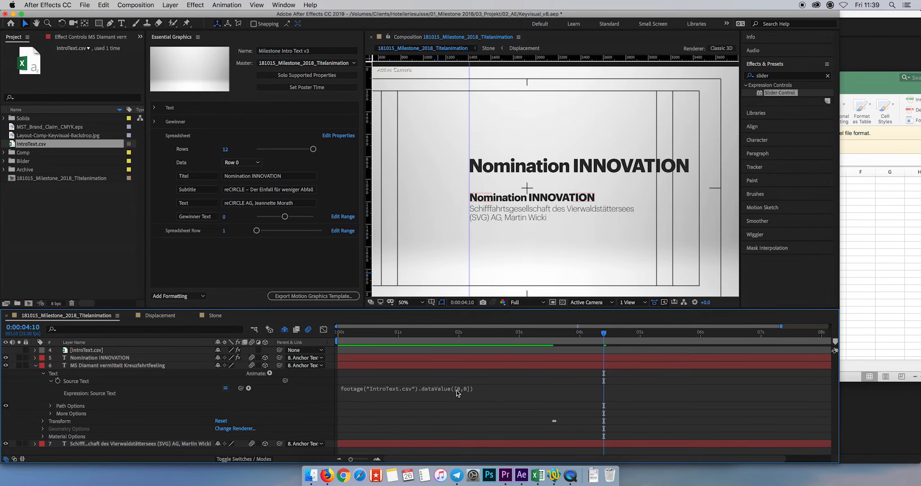
Step: Set the column index in the Source Text expression to 1, so it reads dataValue([1,0])
click(460, 390)
click(465, 389)
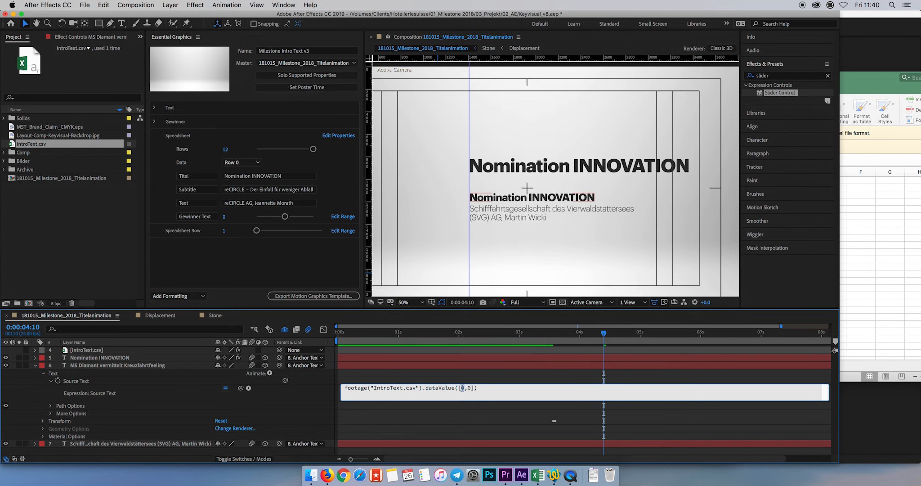
click(469, 389)
Step: Switch to Excel, check cell B2 in the Subtitle column against the expression's indexes, and return to After Effects
click(861, 262)
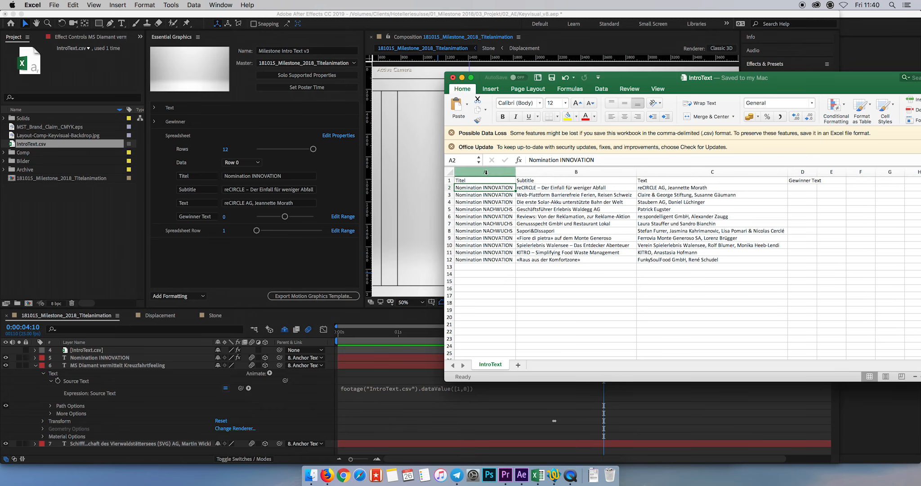
click(526, 188)
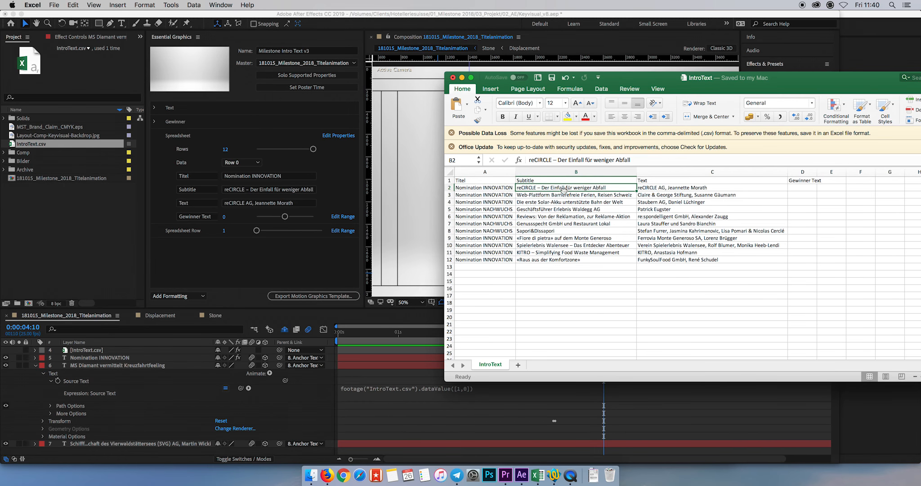
click(487, 413)
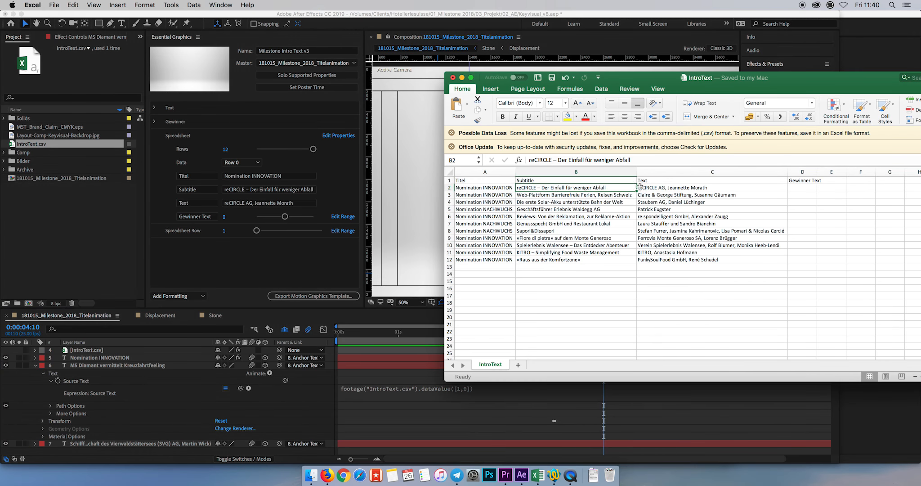
click(893, 227)
click(476, 428)
Step: Check cell B3 in the Excel sheet and set the expression's row index to 1, so it reads dataValue([1,1])
click(470, 388)
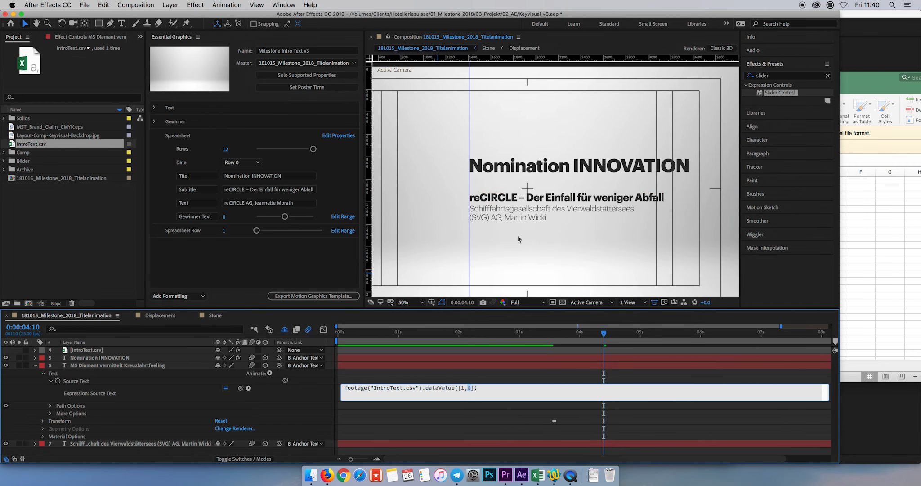
key(super+Tab)
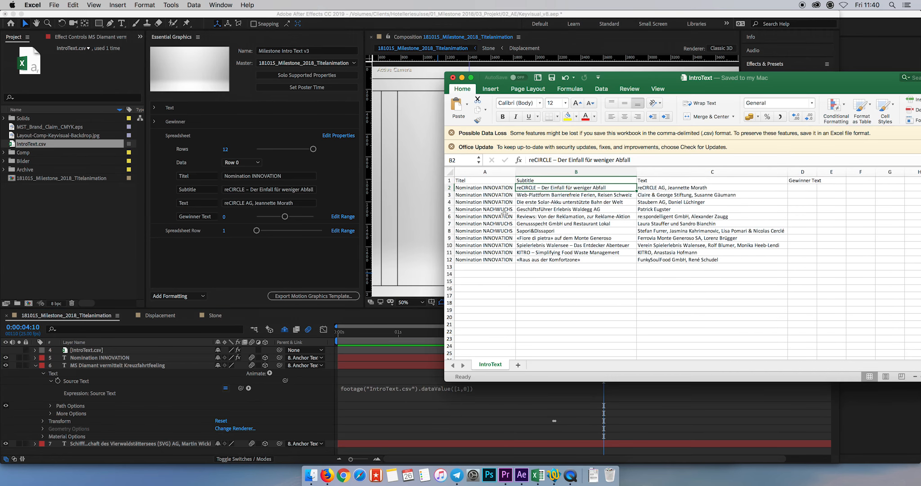
click(535, 196)
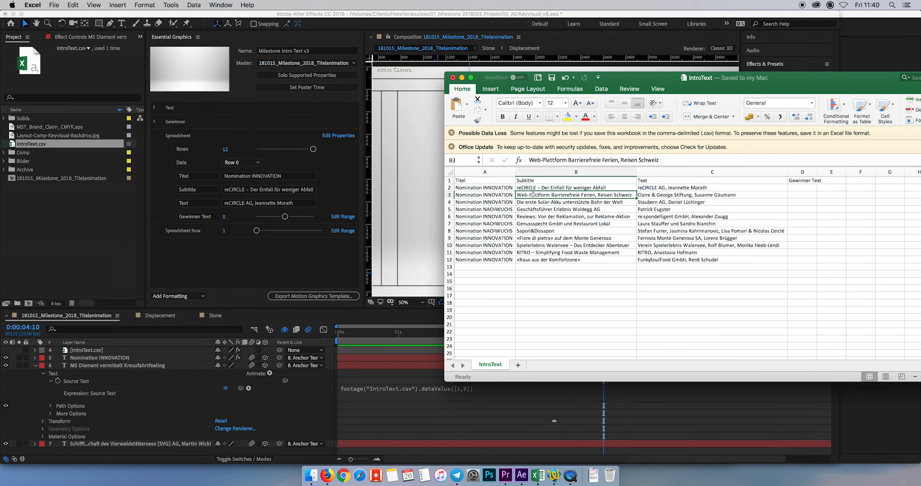
click(572, 411)
click(470, 388)
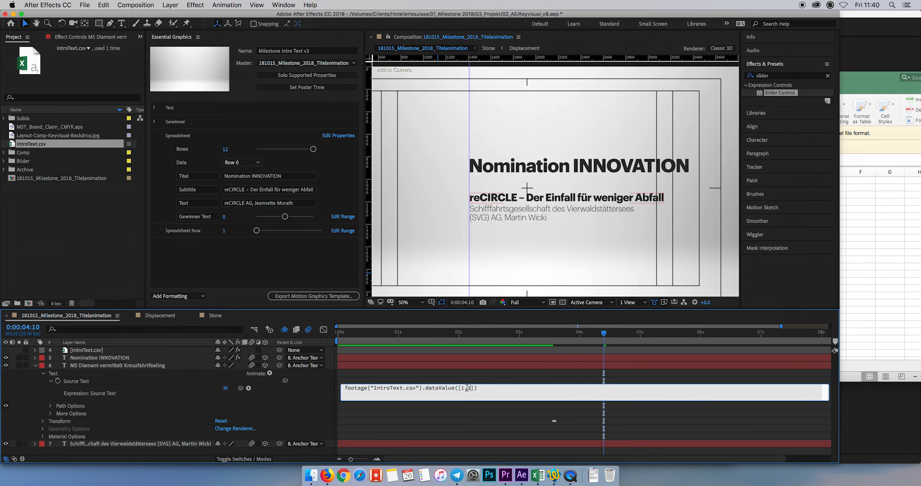
key(KP_Enter)
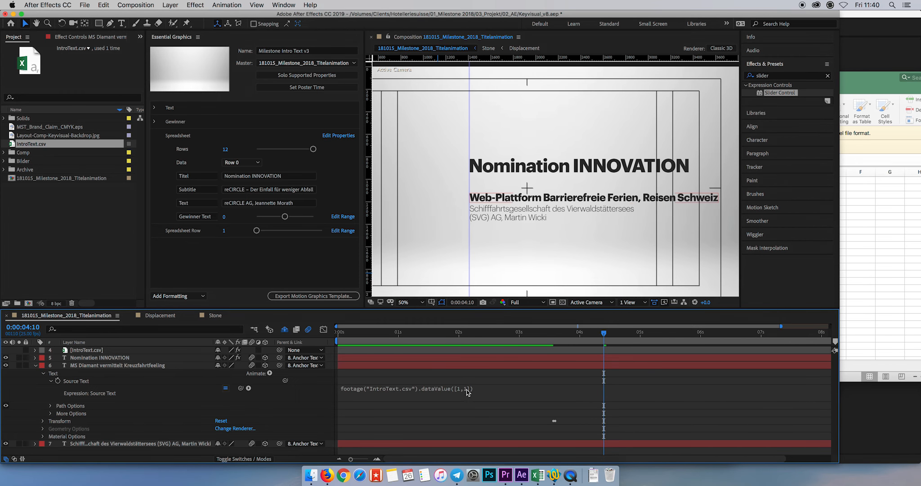
Step: Delete the row index from the subtitle layer's Source Text expression so it reads dataValue([1,])
click(465, 390)
click(472, 388)
key(BackSpace)
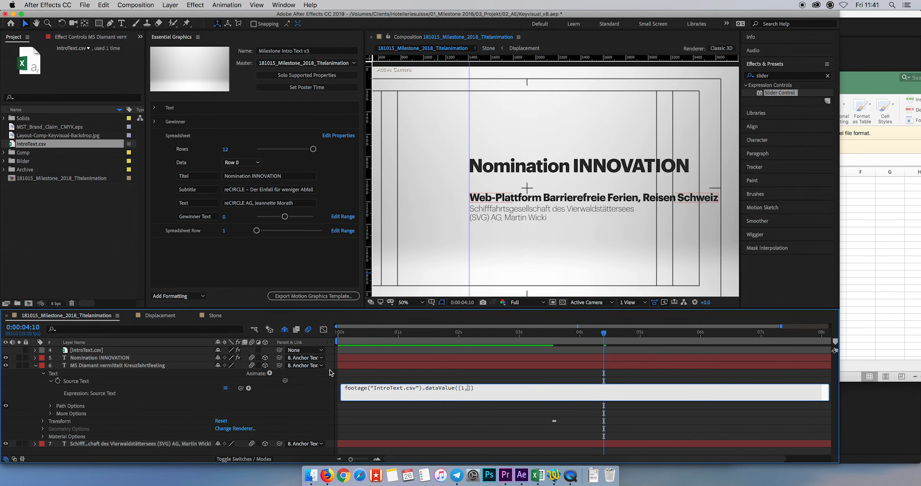
Step: Expand the IntroText.csv layer to show its Spreadsheet Row slider together with the subtitle's Source Text expression, and open that expression for editing
click(53, 38)
click(90, 352)
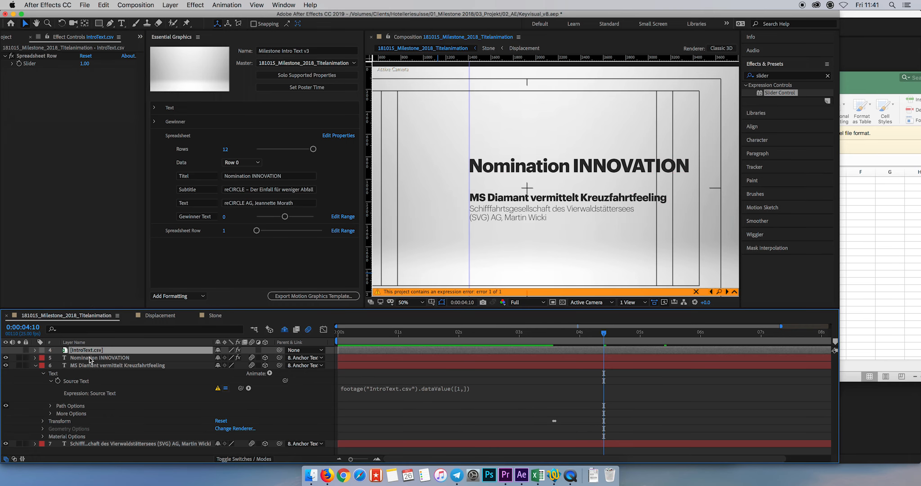
click(36, 353)
click(73, 373)
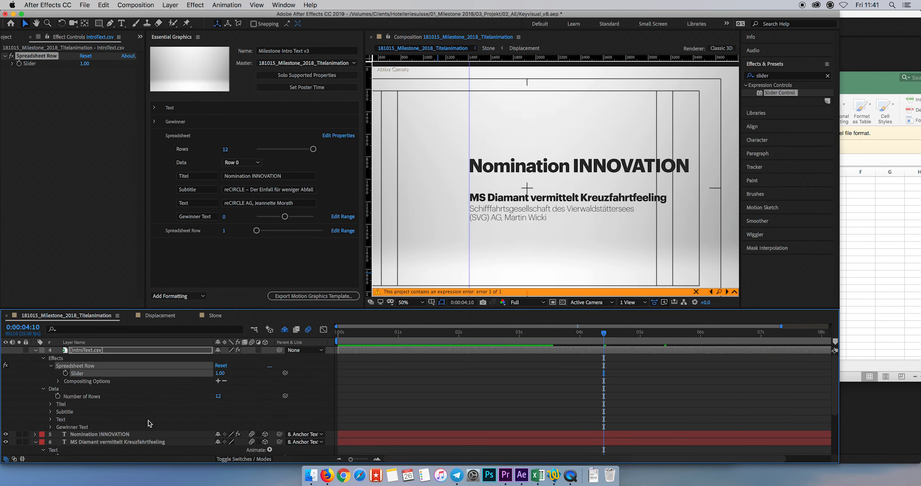
scroll(273, 423, down, 3)
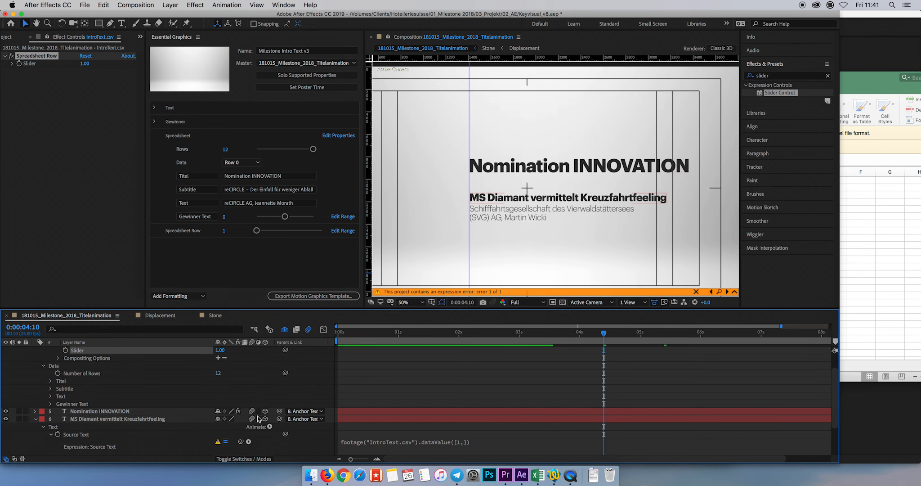
click(435, 446)
click(464, 441)
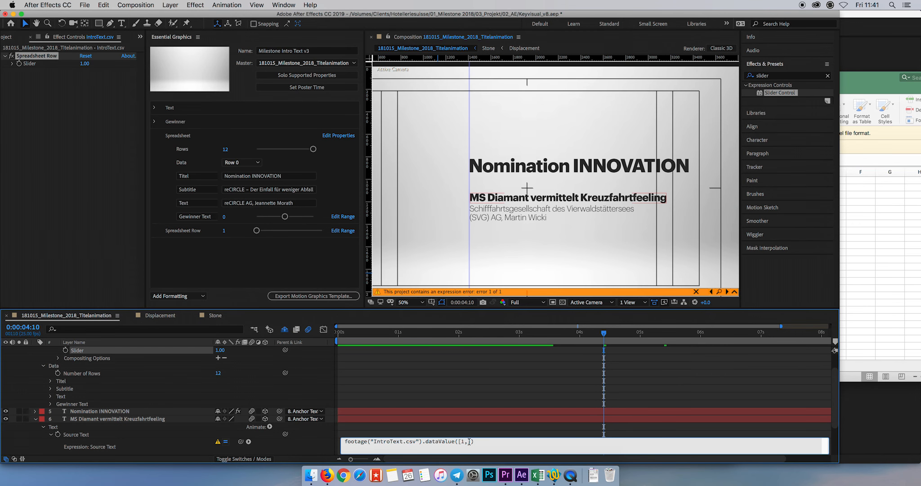
Step: Set the Spreadsheet Row slider on the IntroText.csv layer to 1.2
drag(84, 64, 88, 63)
click(86, 64)
text(1.2)
key(Return)
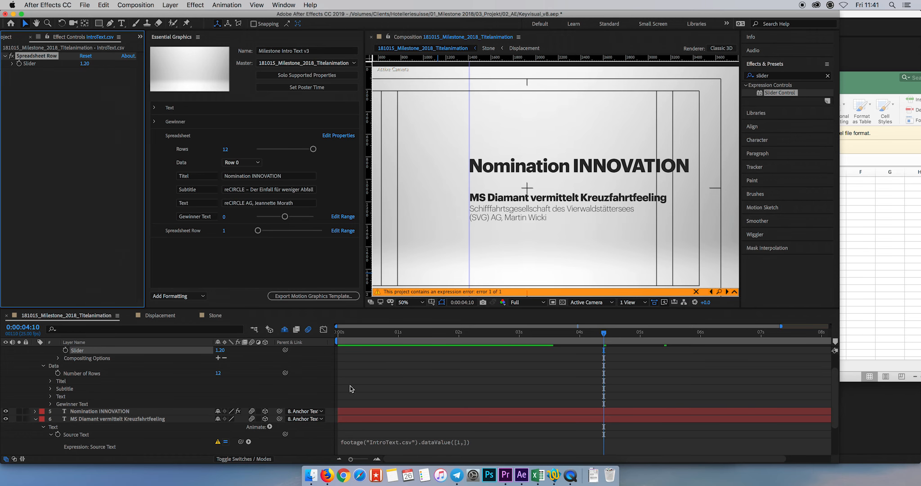
Step: Insert Math.floor() around a link to the IntroText.csv layer's Spreadsheet Row slider as the row index in the subtitle's expression
click(461, 442)
click(468, 442)
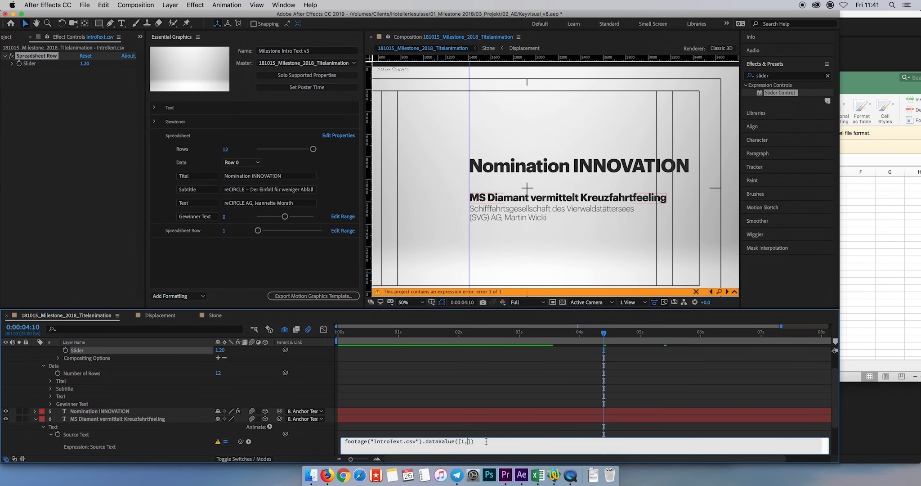
text(Math.floor()
drag(285, 433, 77, 373)
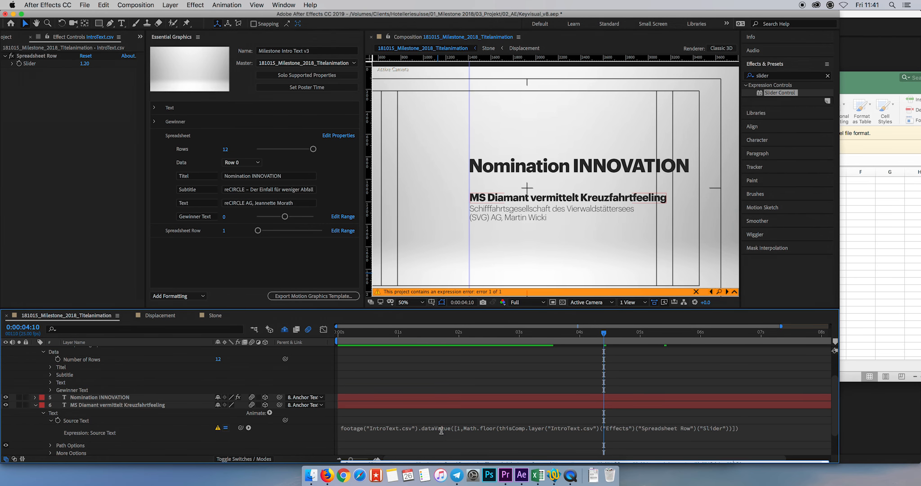
Step: Append -1 after the Math.floor() term in the subtitle expression's row index
click(734, 428)
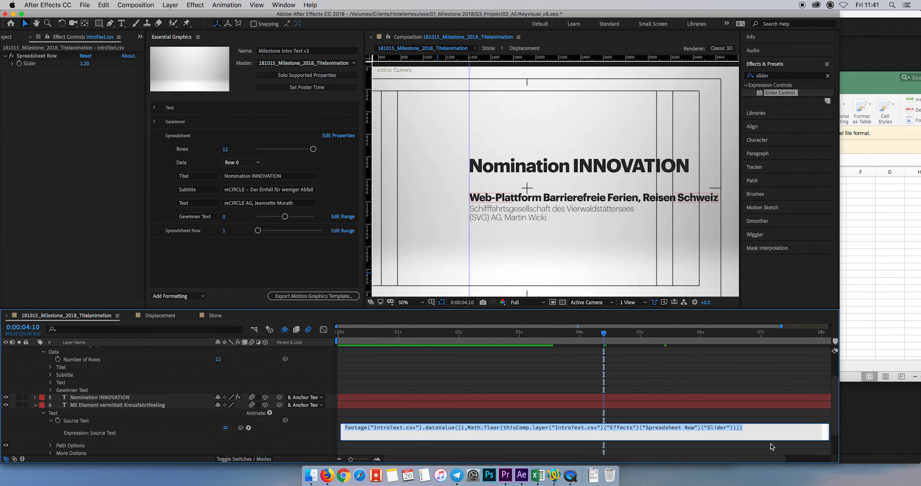
click(735, 428)
text()-1)
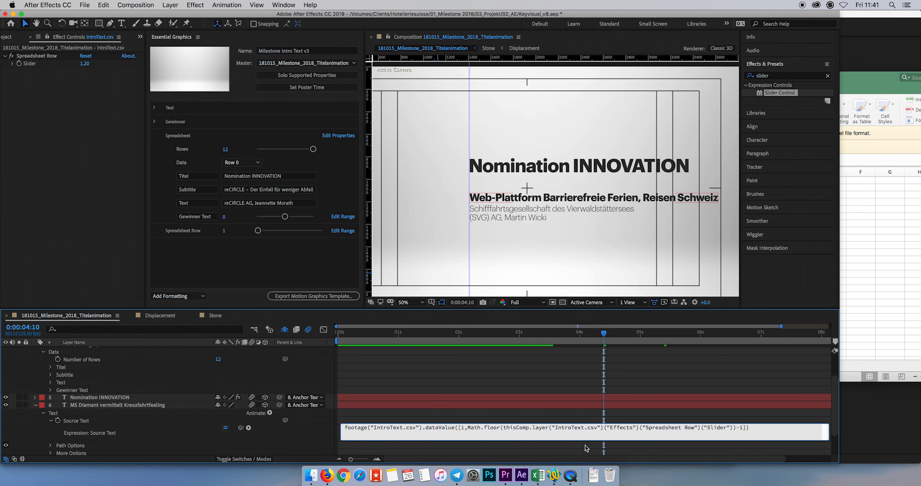
Step: Set the Spreadsheet Row slider to 1 and compare the rows in the Excel sheet with the expression's -1 offset
click(84, 65)
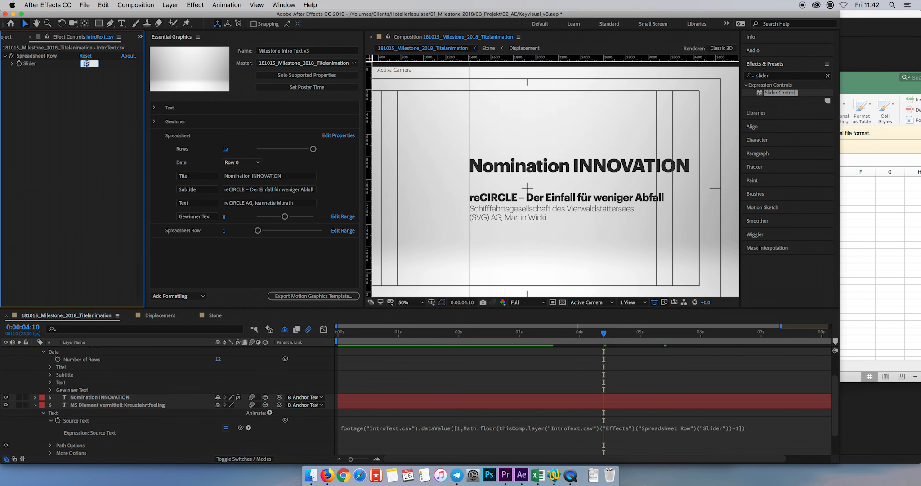
text(1)
click(849, 207)
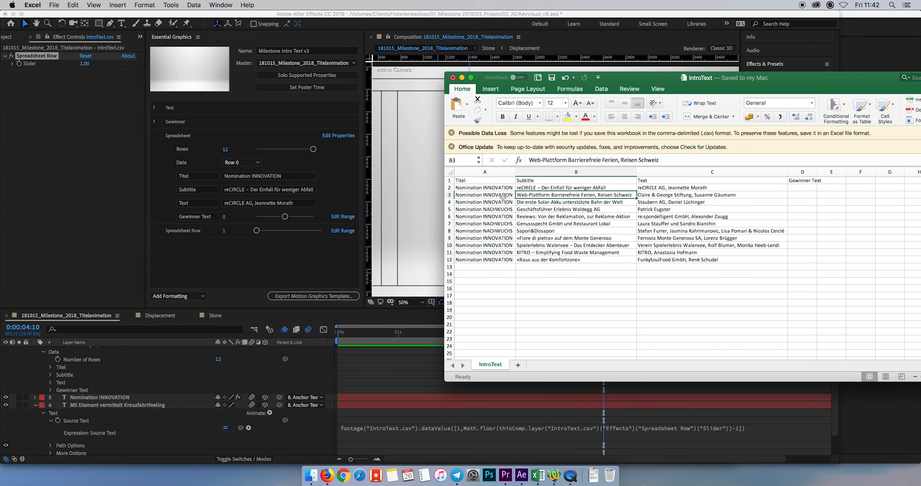
click(87, 111)
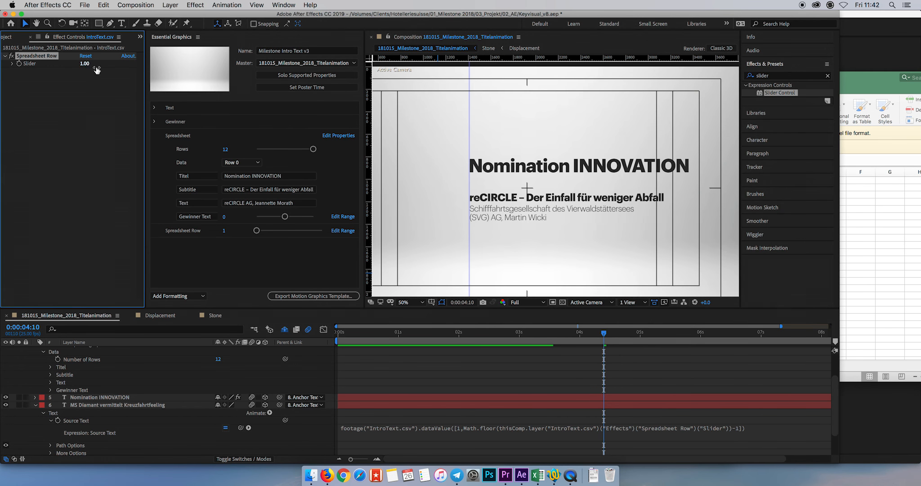
click(736, 427)
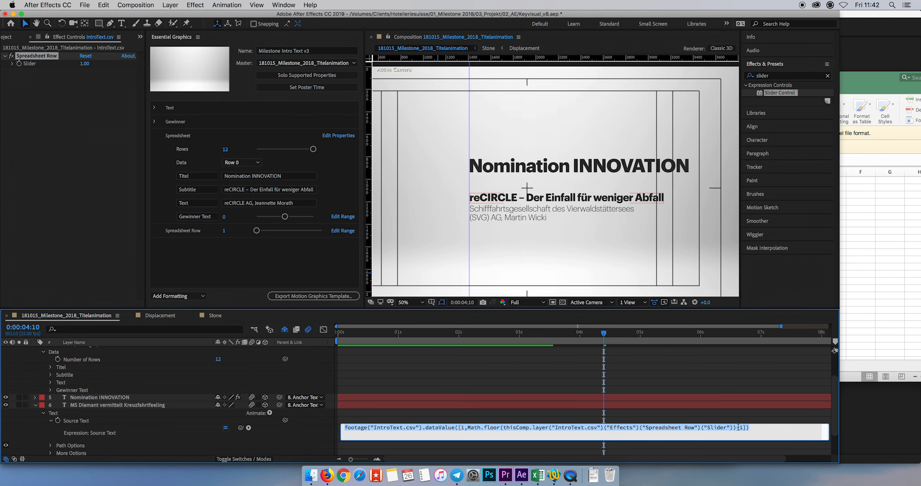
click(744, 428)
click(753, 421)
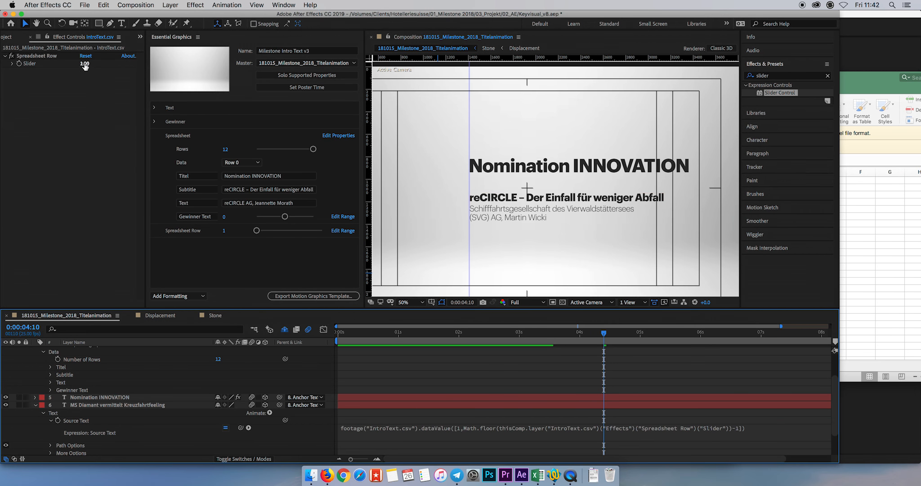
mouse_move(257, 230)
mouse_down()
mouse_move(306, 233)
mouse_move(257, 234)
mouse_up()
Step: Copy the subtitle's Source Text expression to the Source Text of text layer 7 and change its column index to 2
click(384, 428)
key(super+c)
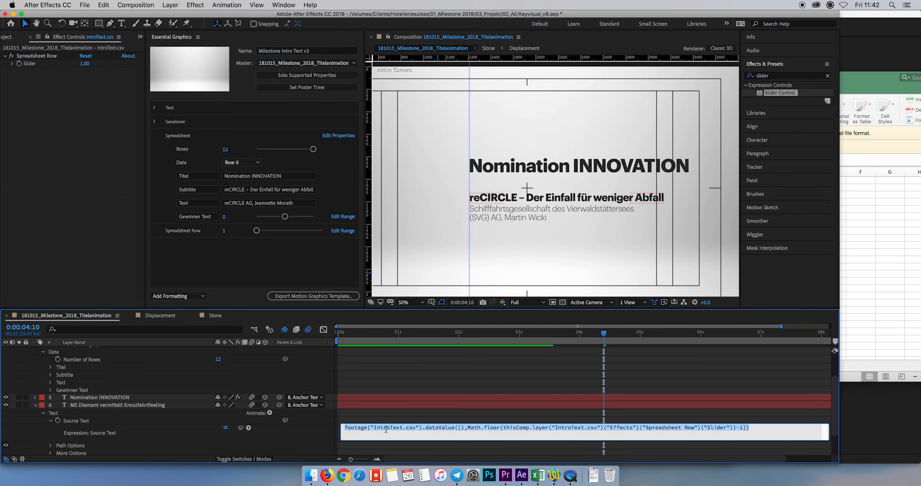
click(39, 406)
click(36, 405)
click(44, 449)
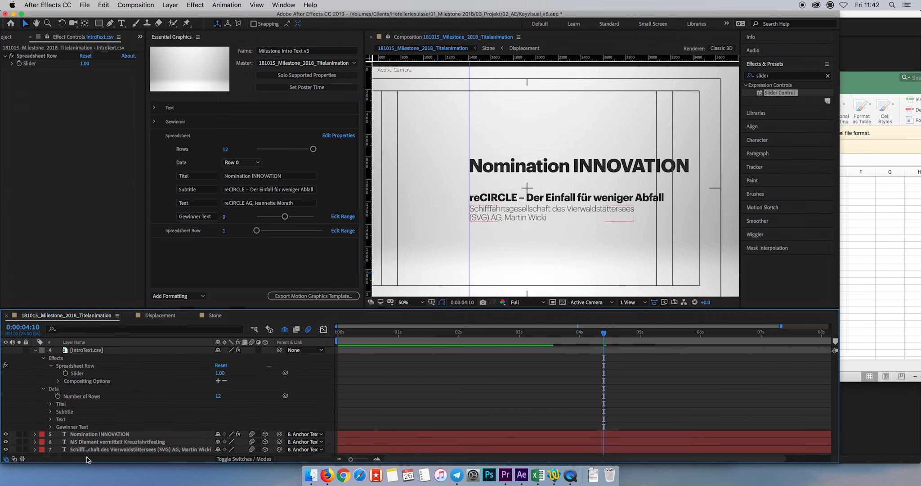
click(35, 449)
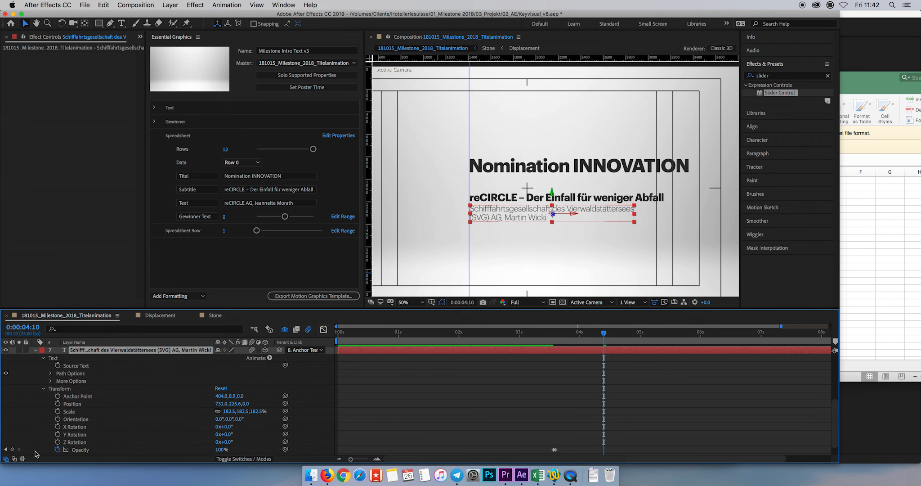
alt+click(57, 366)
key(super+v)
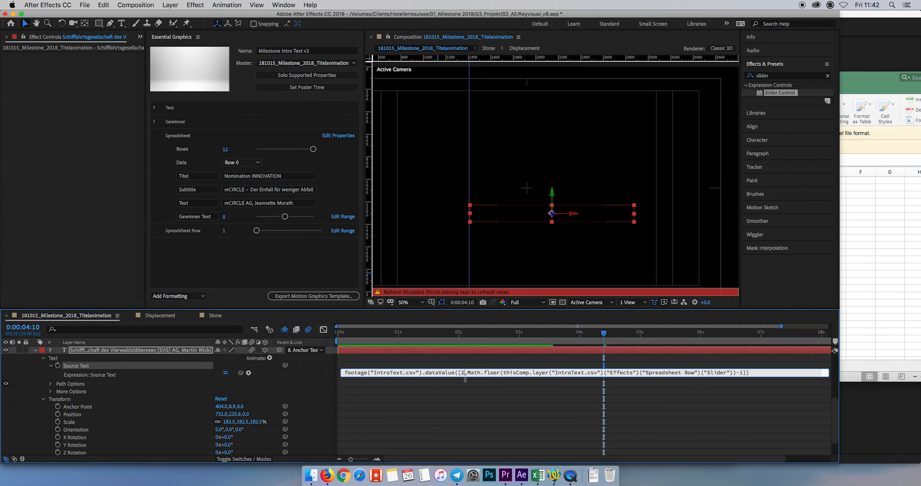
click(477, 390)
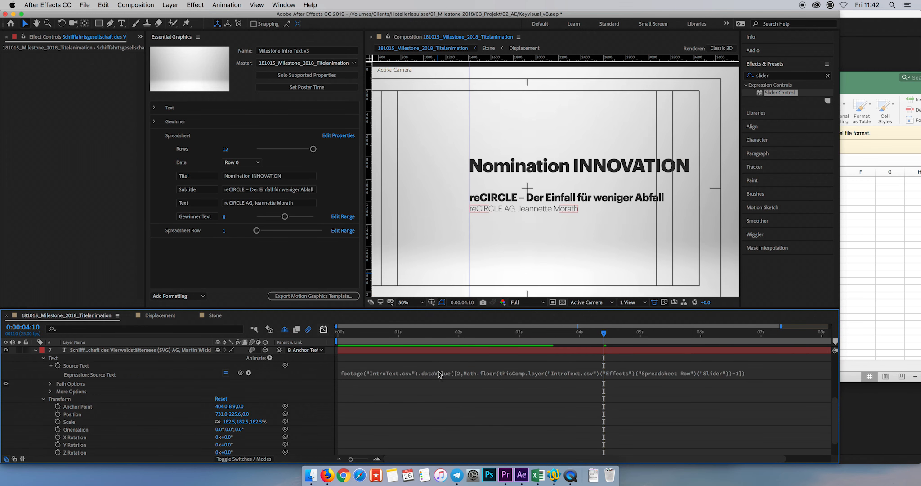
Step: Paste the expression into the Nomination INNOVATION layer's Source Text with column index 0, and test it with Spreadsheet Row set to 4
click(36, 351)
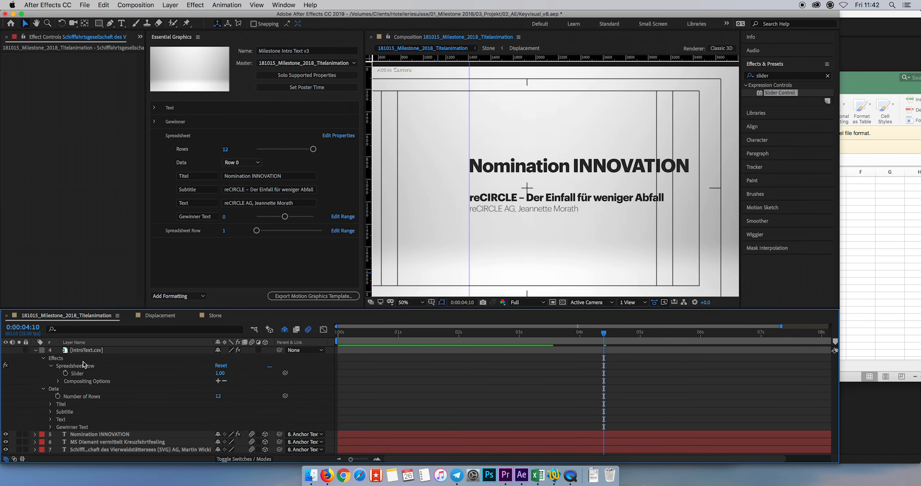
click(101, 435)
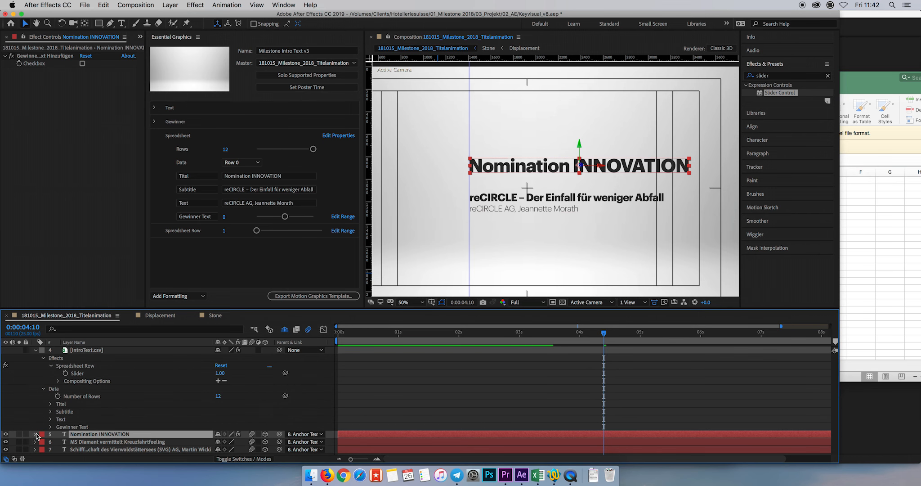
click(36, 435)
alt+click(58, 405)
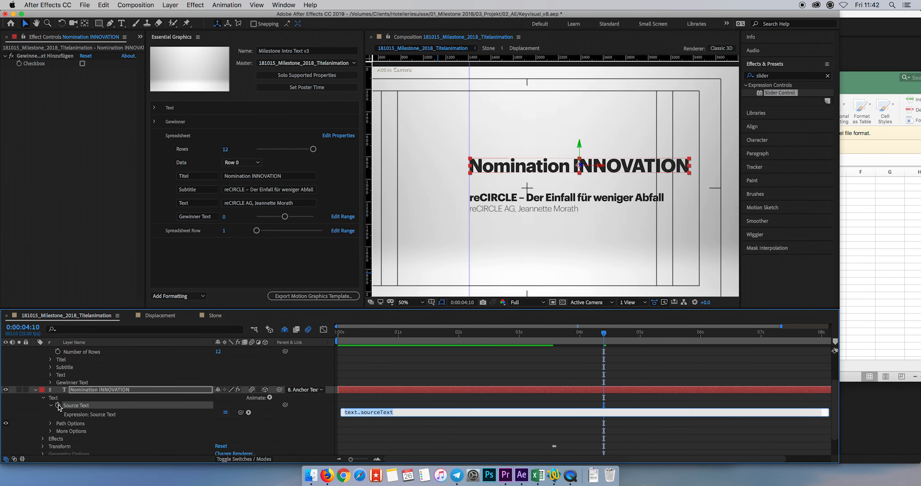
key(super+v)
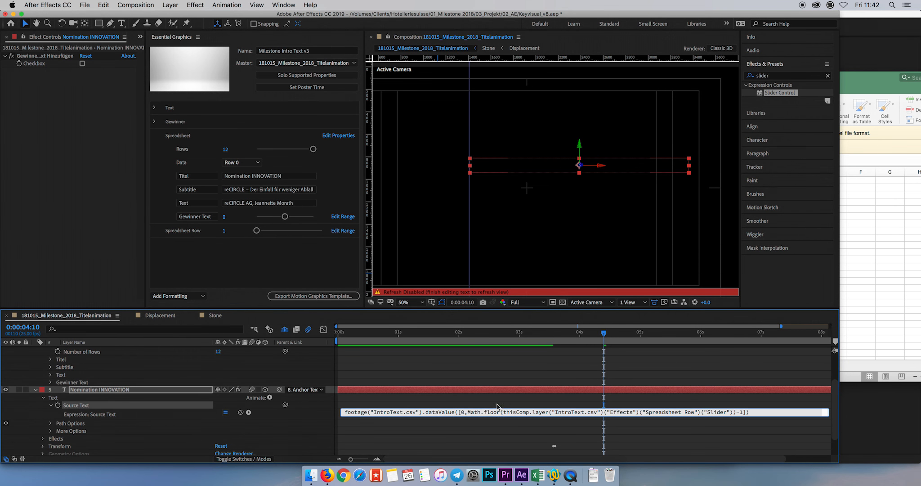
click(494, 427)
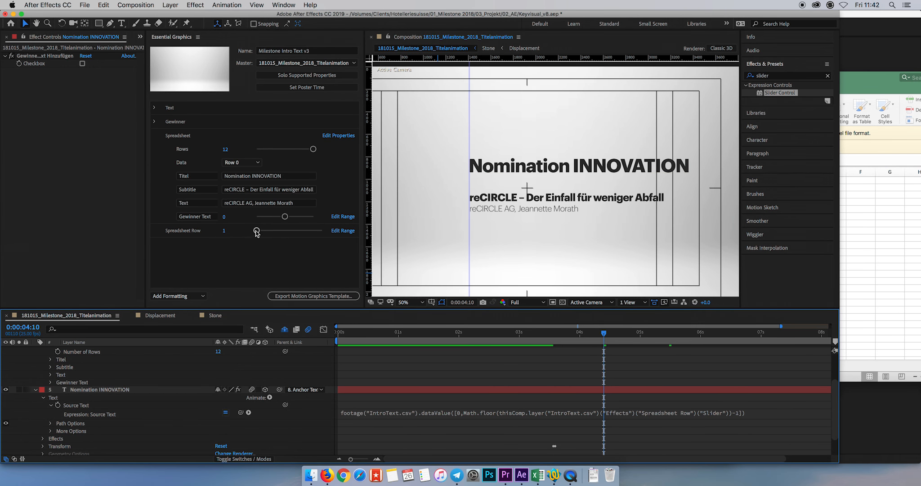
drag(257, 231, 279, 233)
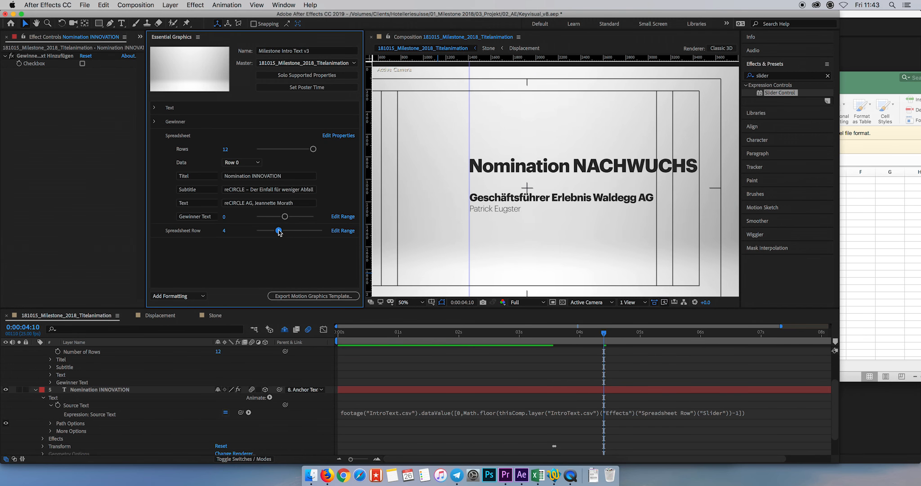
Step: Switch to Premiere Pro, turn on the output of the Video 4 track and hide the Video 3 track
click(507, 476)
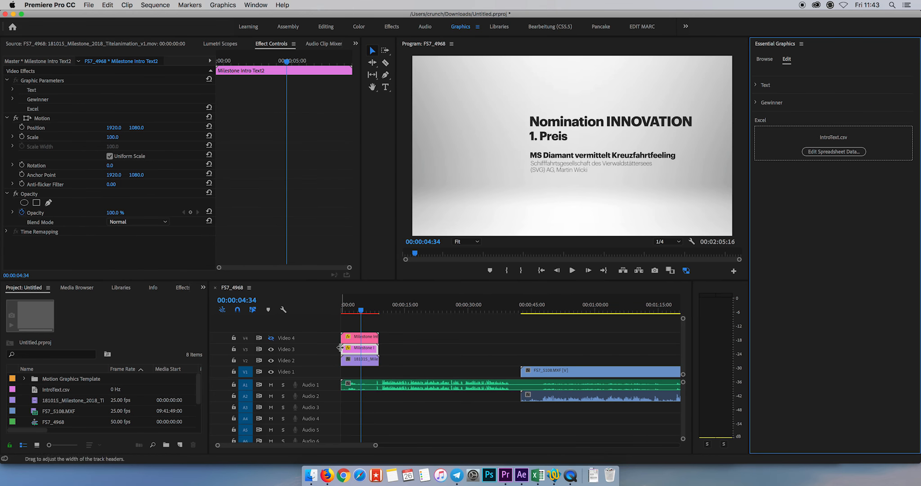
click(271, 338)
click(271, 349)
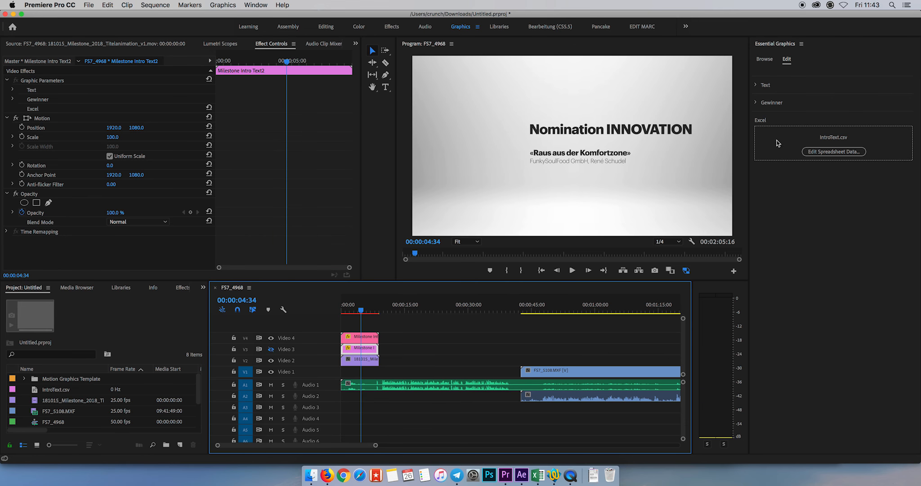
Step: Select the Milestone Intro Text v3 graphic on Video 4 and set its Projekt Text value to 8
click(360, 336)
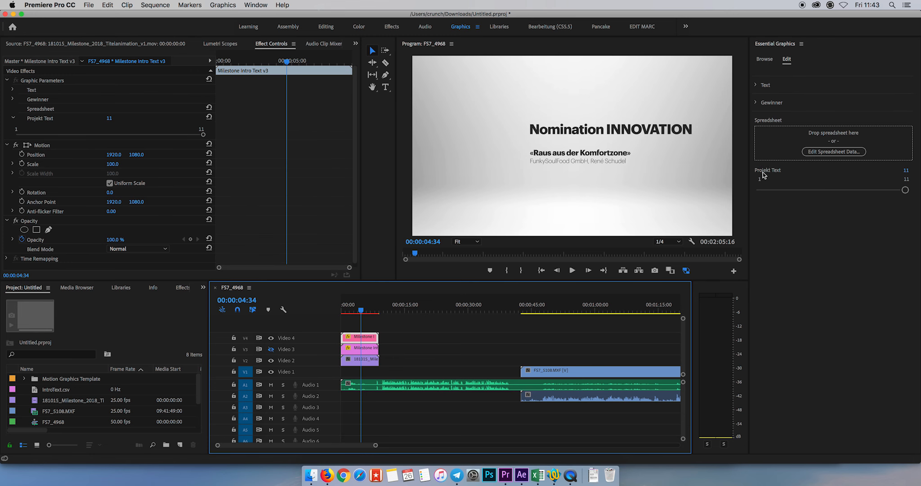
click(770, 175)
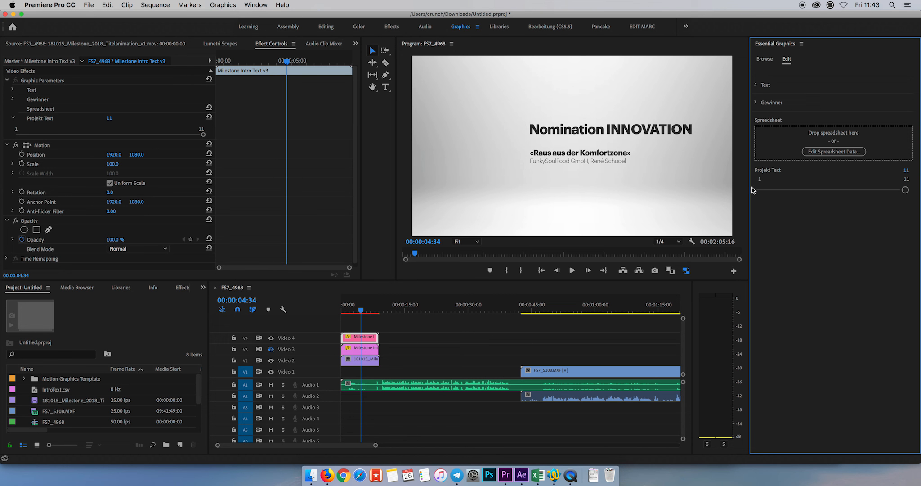
drag(906, 190, 867, 191)
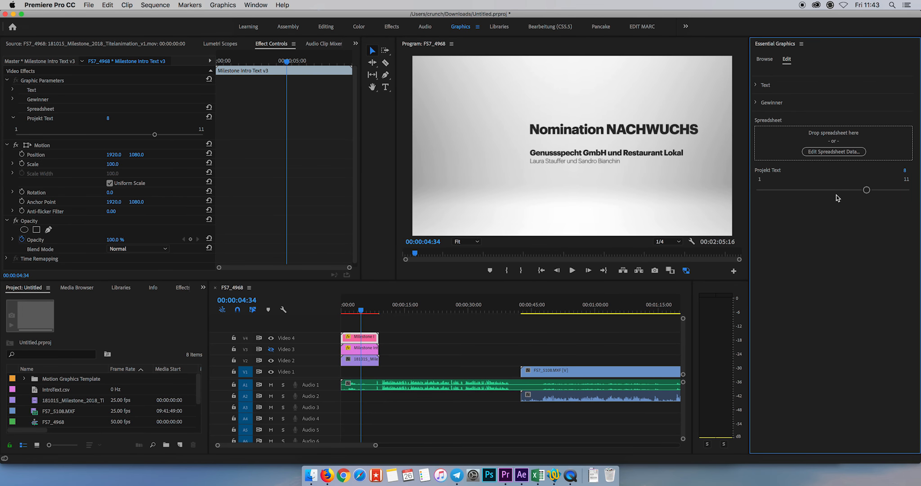